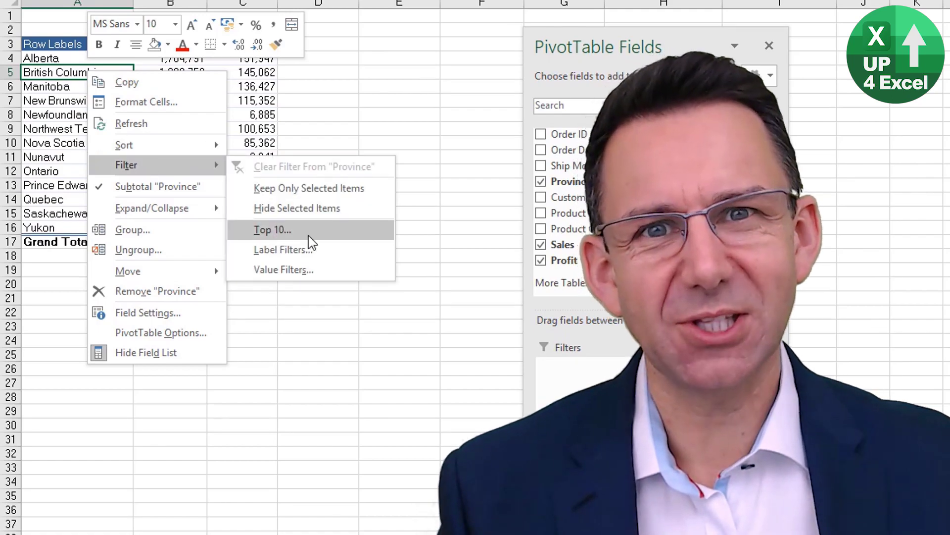
# Apply a Bottom 2 Items by Total Profit value filter to provinces, leaving Newfoundland and Nunavut.
pyautogui.click(309, 237)
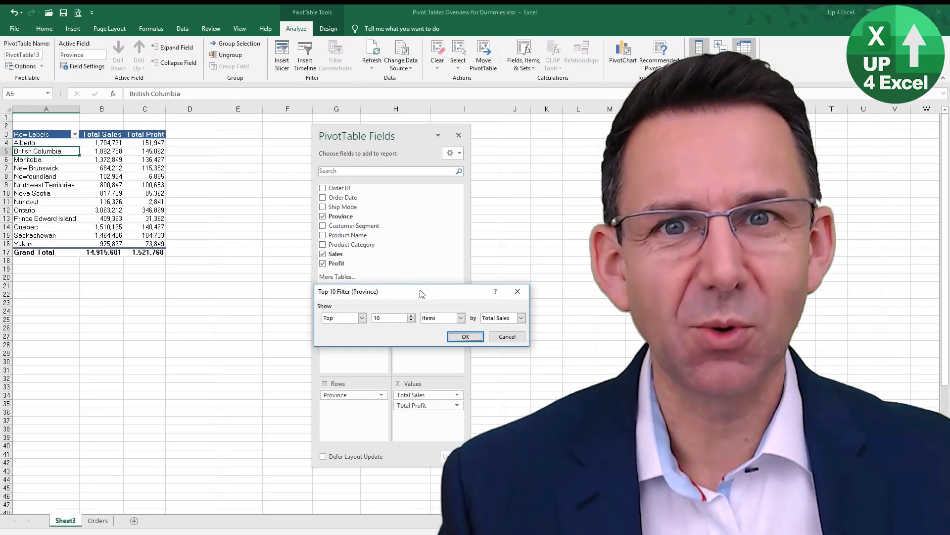
pyautogui.moveTo(421, 294); pyautogui.dragTo(157, 281)
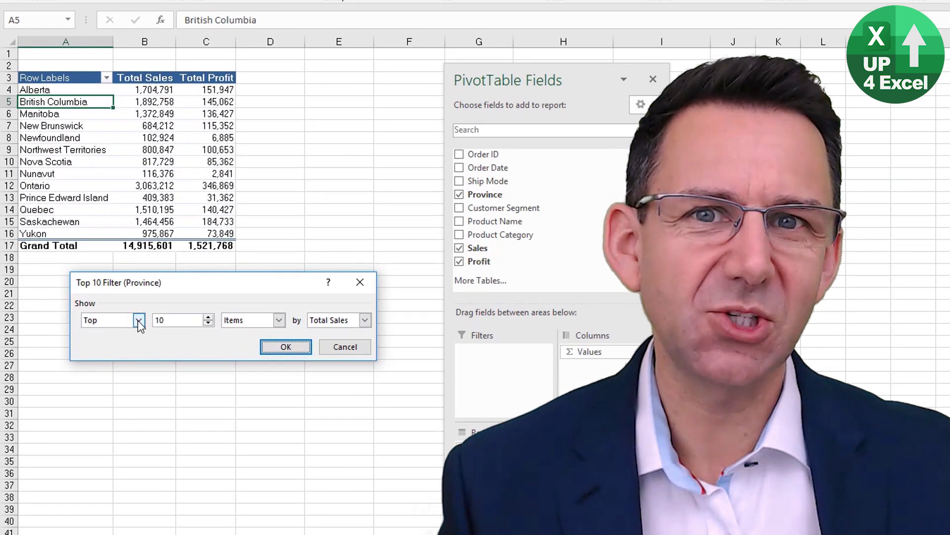
pyautogui.click(97, 304)
pyautogui.click(84, 322)
pyautogui.click(208, 324)
pyautogui.click(208, 317)
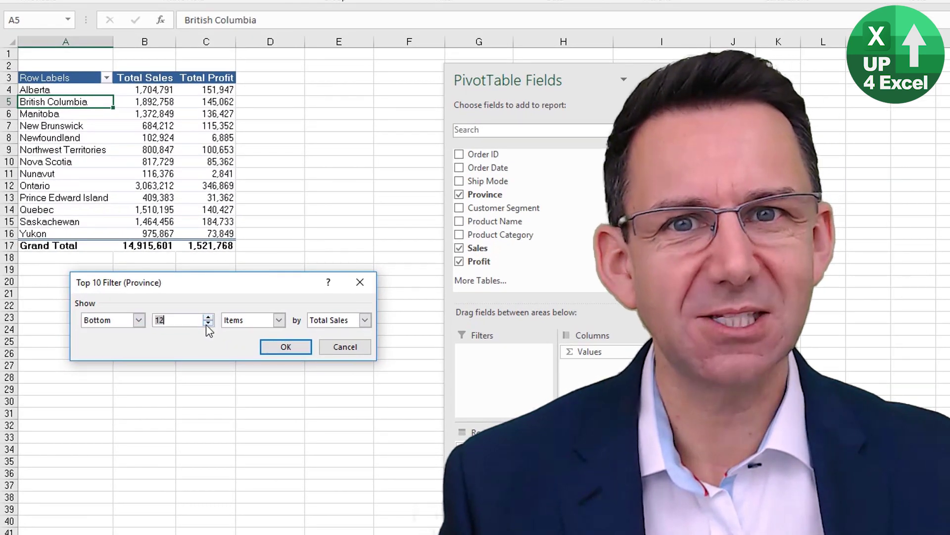
pyautogui.click(208, 317)
pyautogui.click(209, 317)
pyautogui.click(365, 320)
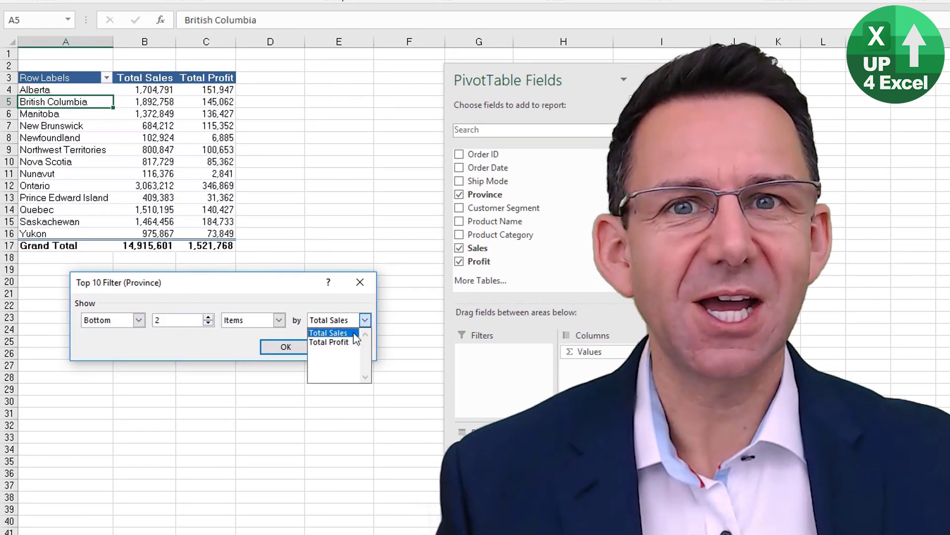
pyautogui.click(338, 343)
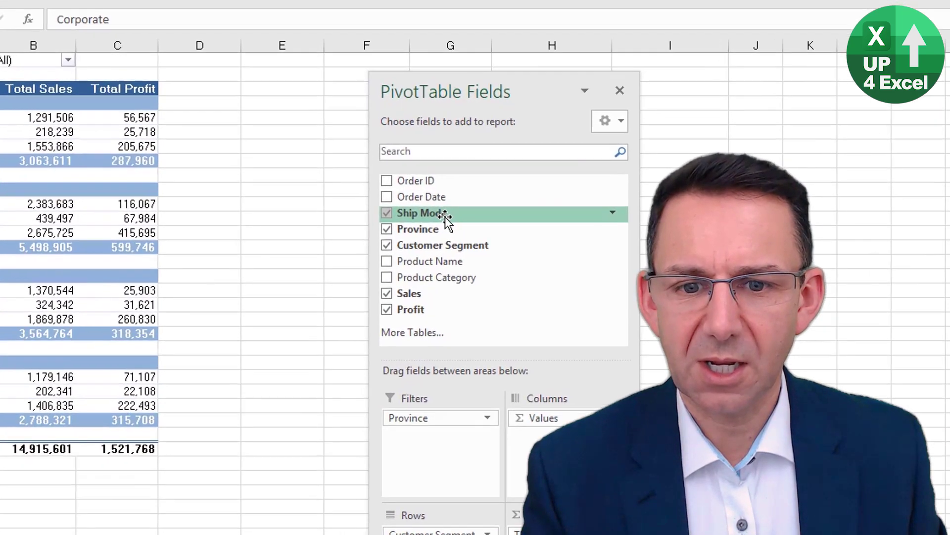
pyautogui.moveTo(357, 204); pyautogui.dragTo(359, 336)
pyautogui.moveTo(442, 427); pyautogui.dragTo(441, 419)
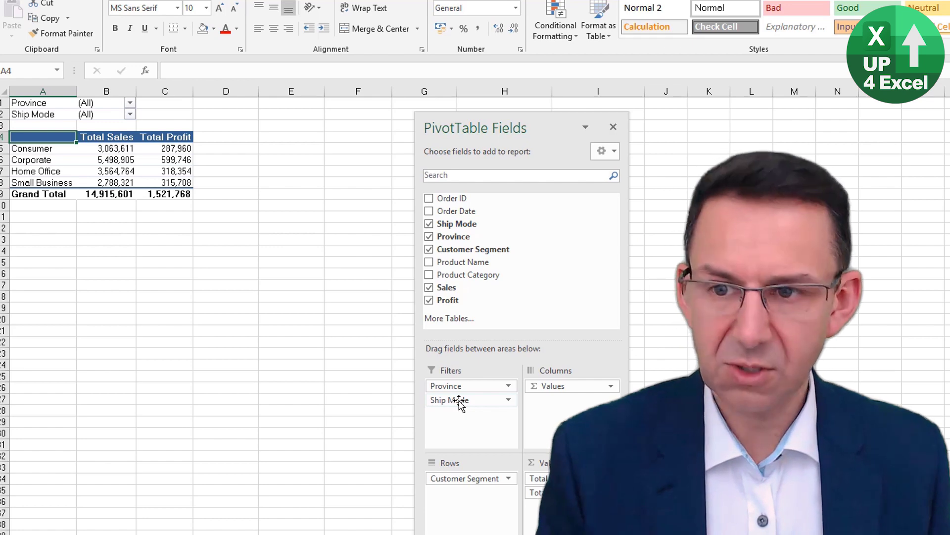
pyautogui.hotkey('ctrl', 'z')
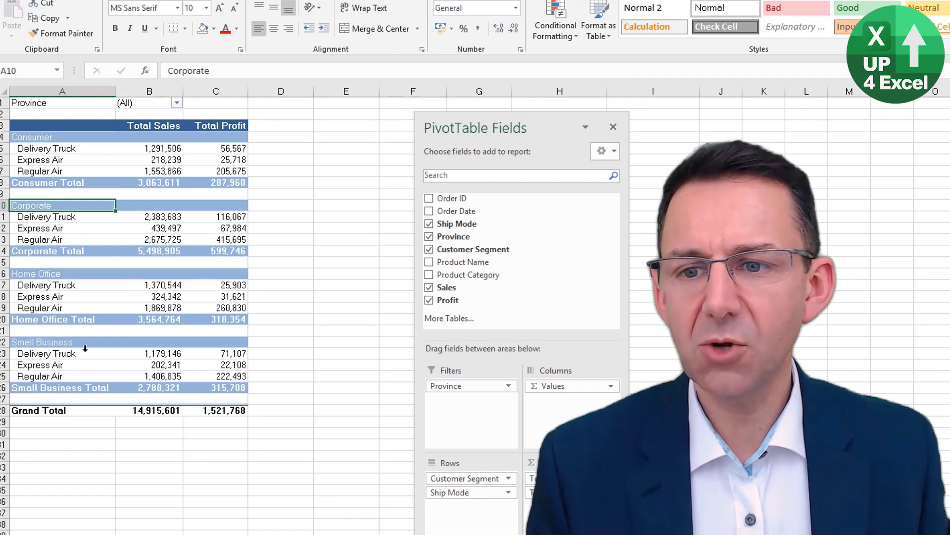
pyautogui.click(50, 148)
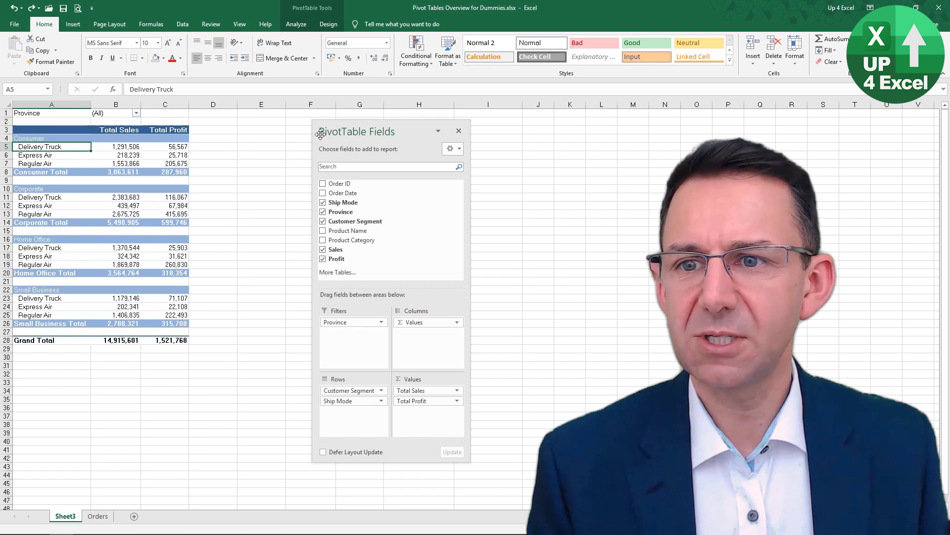
# From cell A3 and the PivotTable Analyze tab, display the Customer Segment Row Labels sort and filter menu.
pyautogui.click(69, 132)
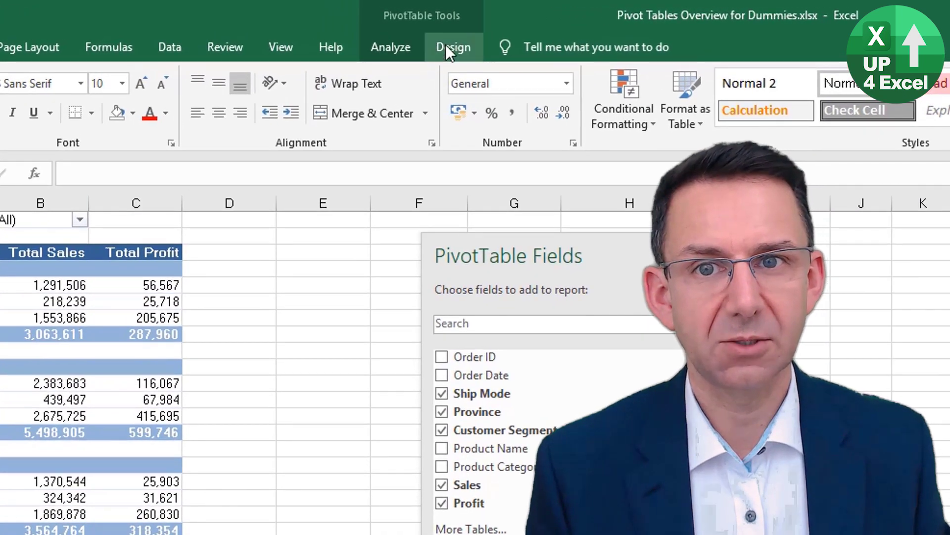
pyautogui.click(381, 46)
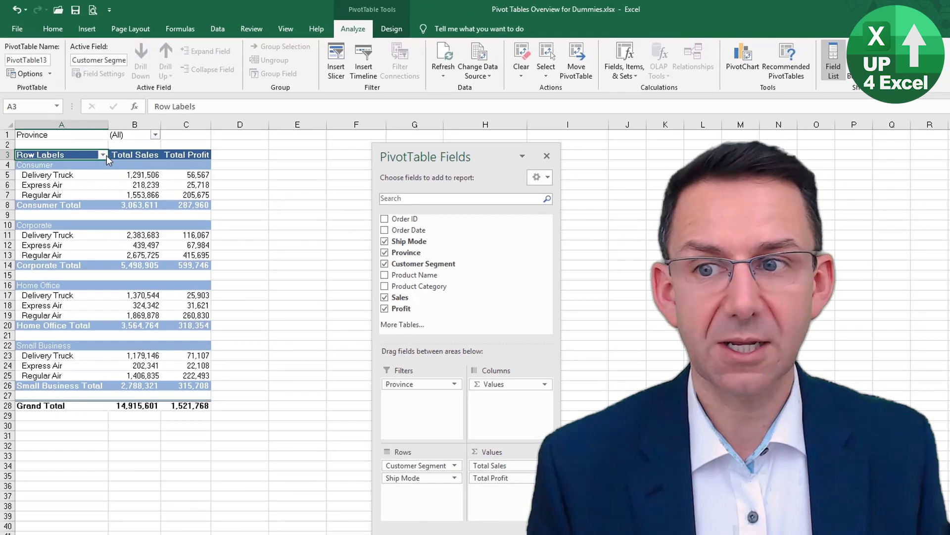
pyautogui.click(103, 154)
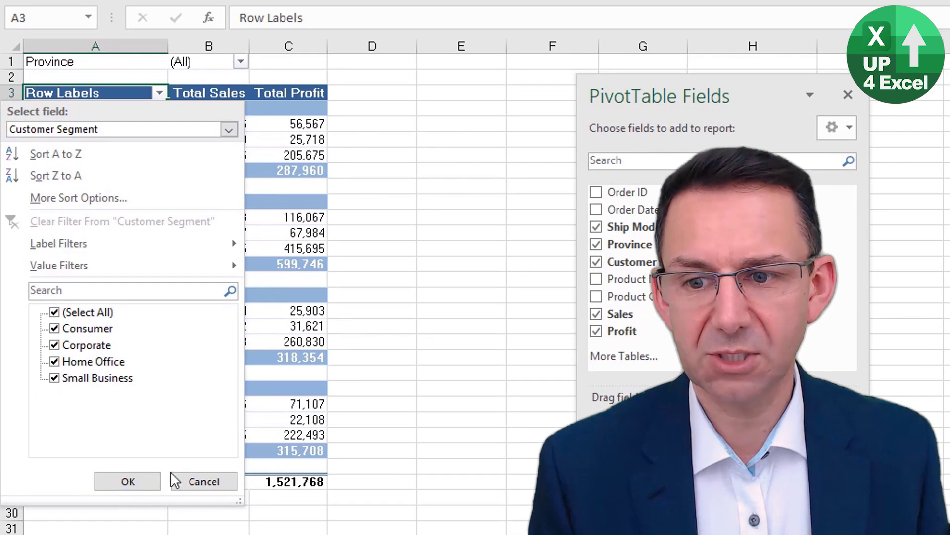
pyautogui.click(210, 478)
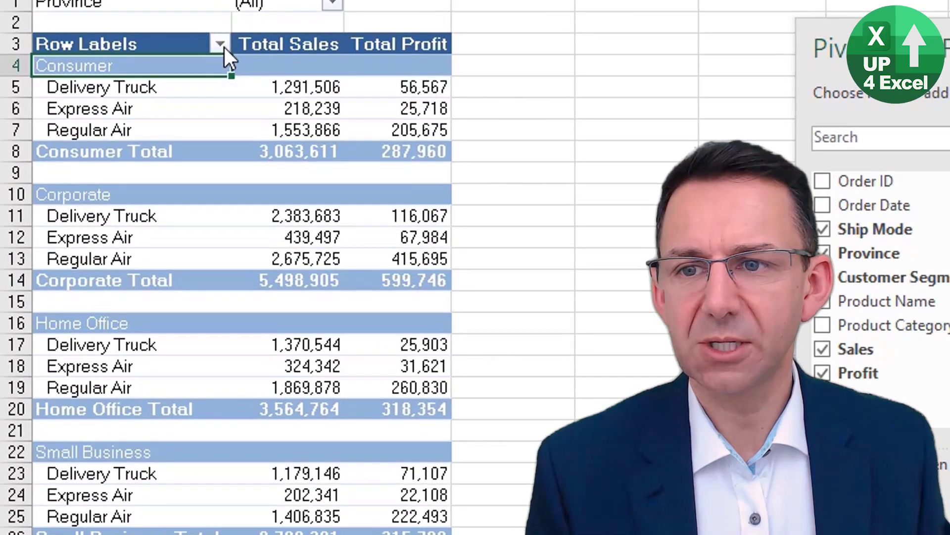
pyautogui.click(90, 127)
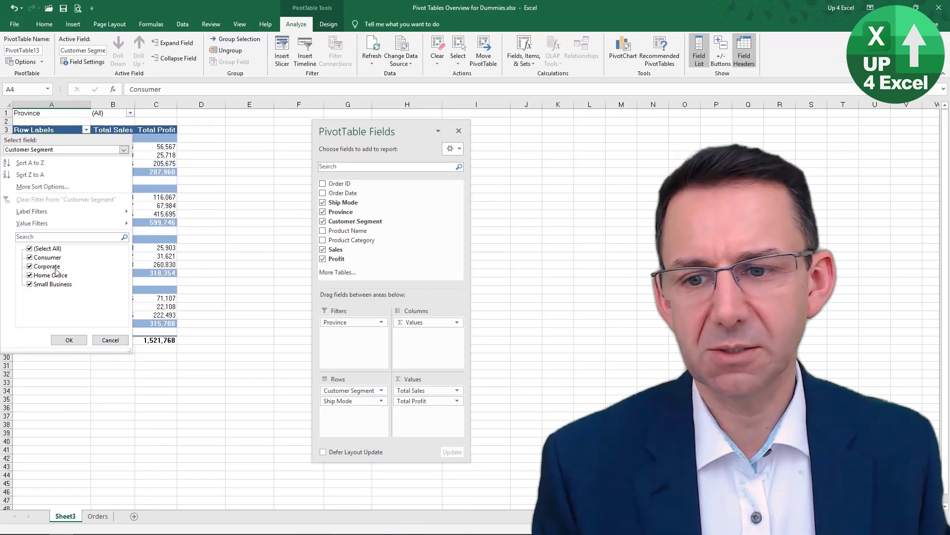
# Uncheck Delivery Truck in the Ship Mode filter, keeping only Express Air and Regular Air.
pyautogui.click(110, 340)
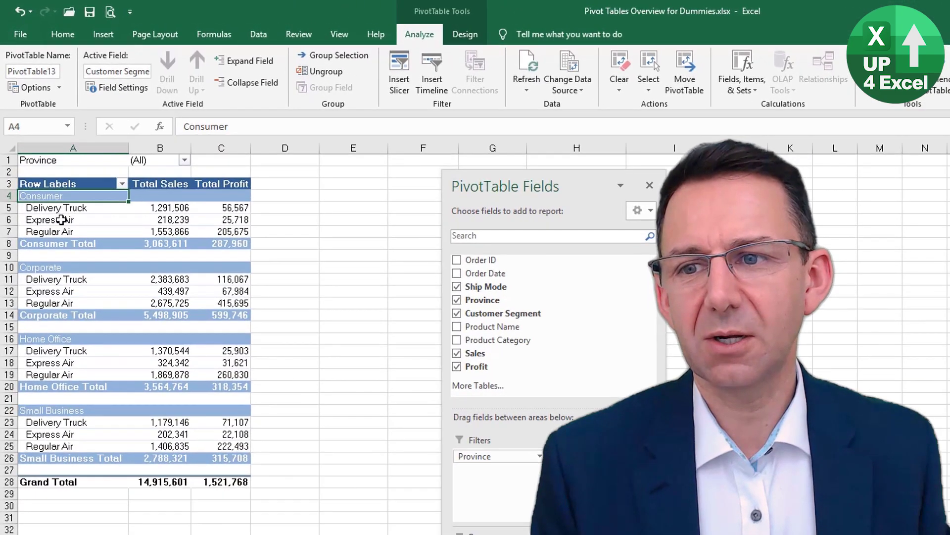
pyautogui.click(43, 155)
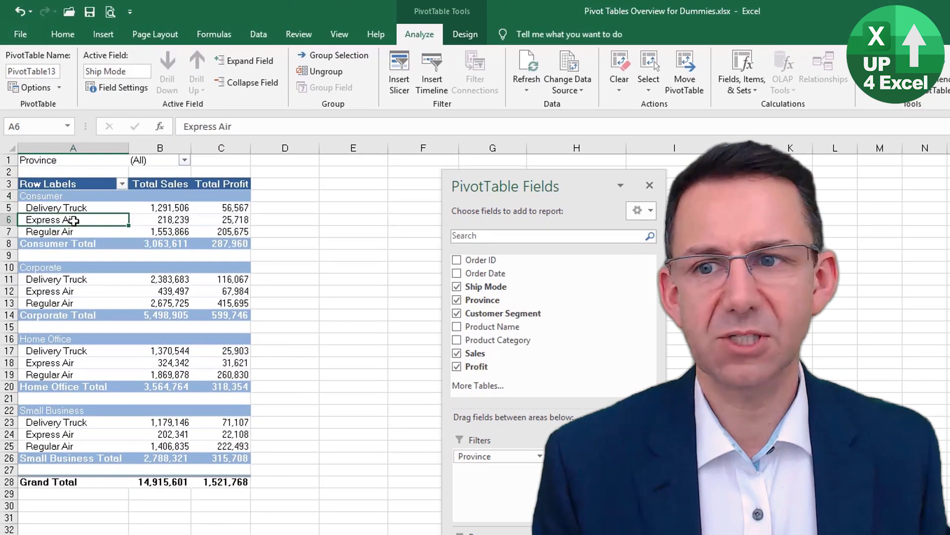
pyautogui.click(122, 184)
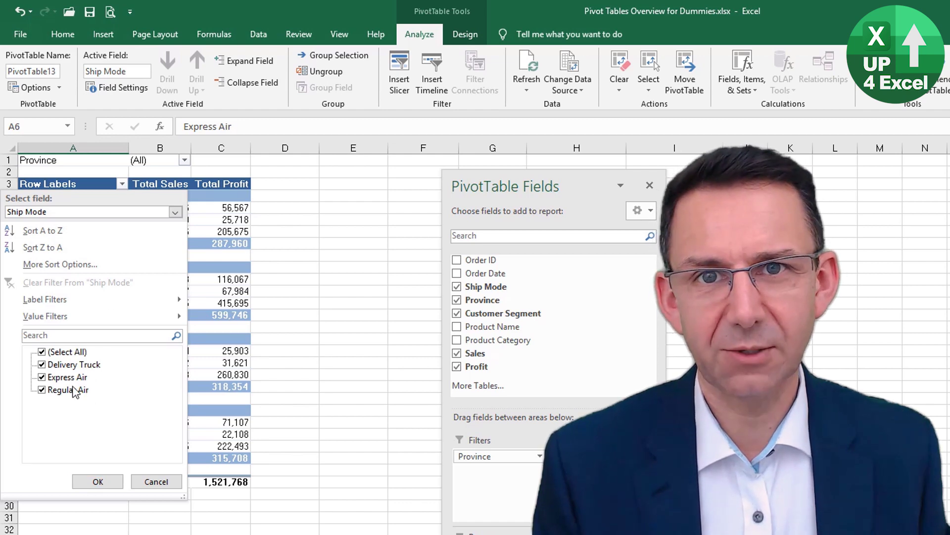
pyautogui.press('Escape')
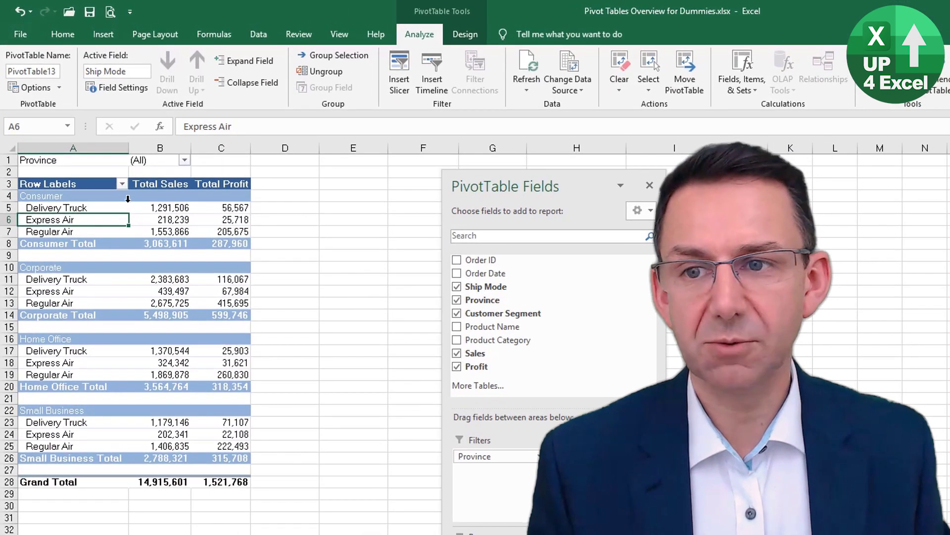
pyautogui.click(123, 184)
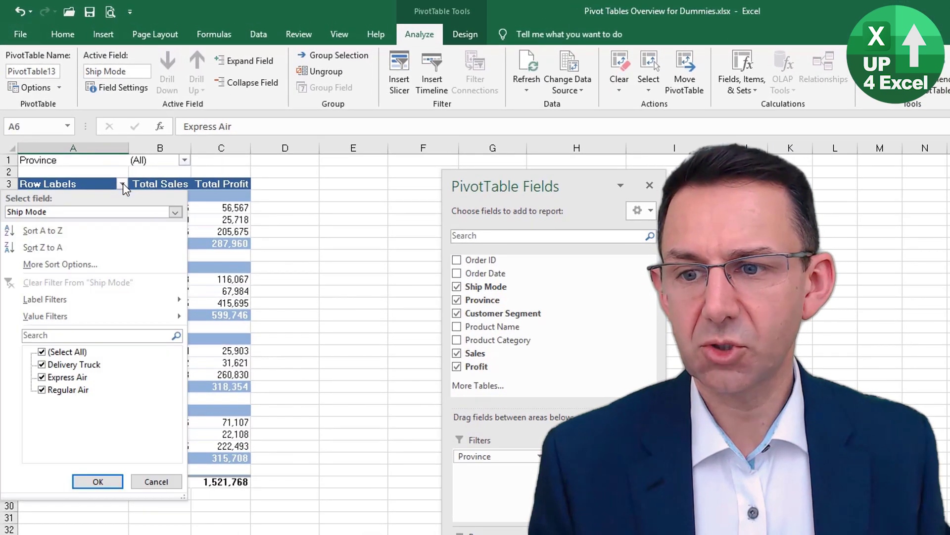
pyautogui.click(42, 365)
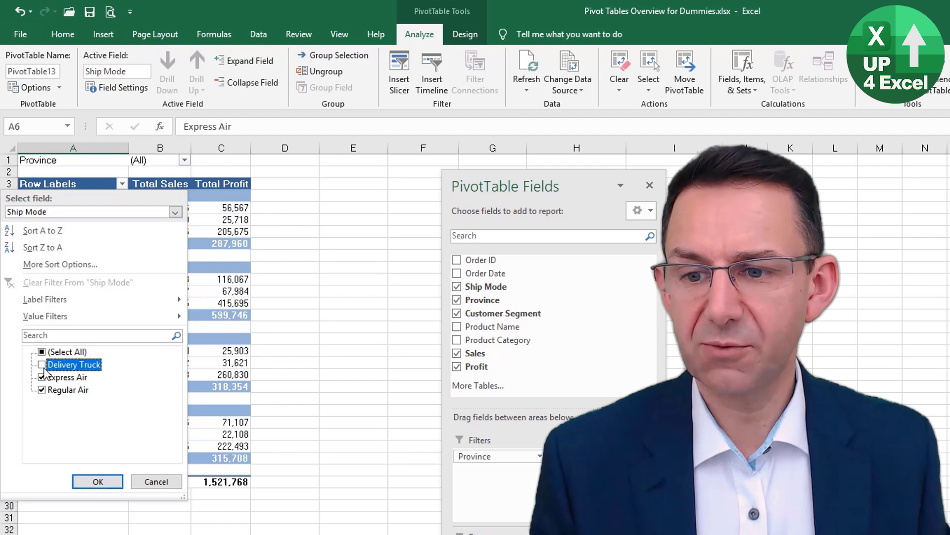
pyautogui.click(98, 481)
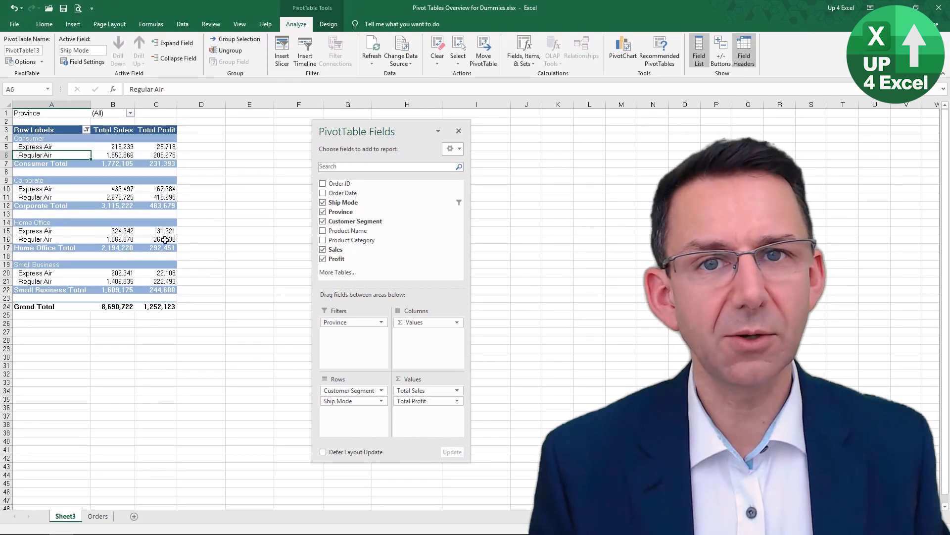
pyautogui.moveTo(165, 239)
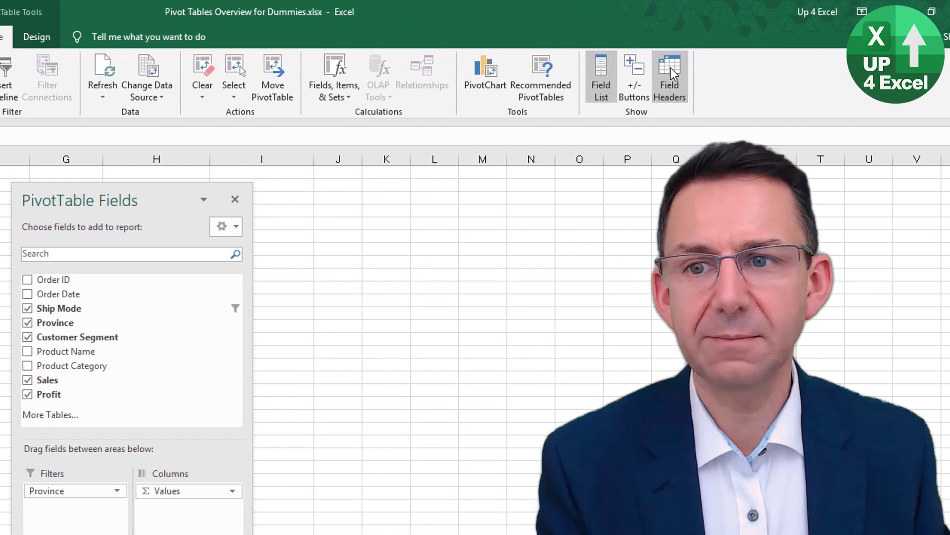
# Turn off Field Headers on the PivotTable Analyze tab to hide the Row Labels heading.
pyautogui.click(673, 75)
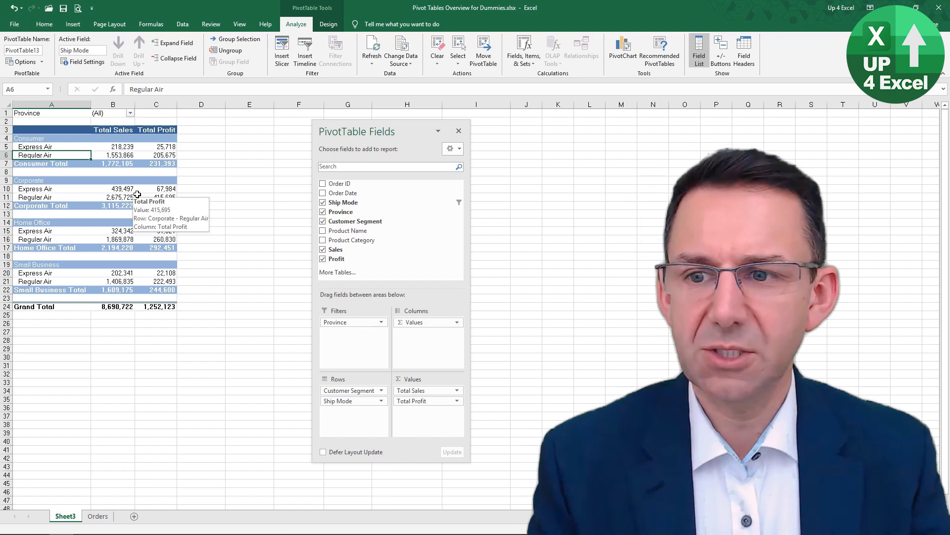
# Sort the ship modes Z to A from the Express Air label's menu so Regular Air leads.
pyautogui.moveTo(137, 195)
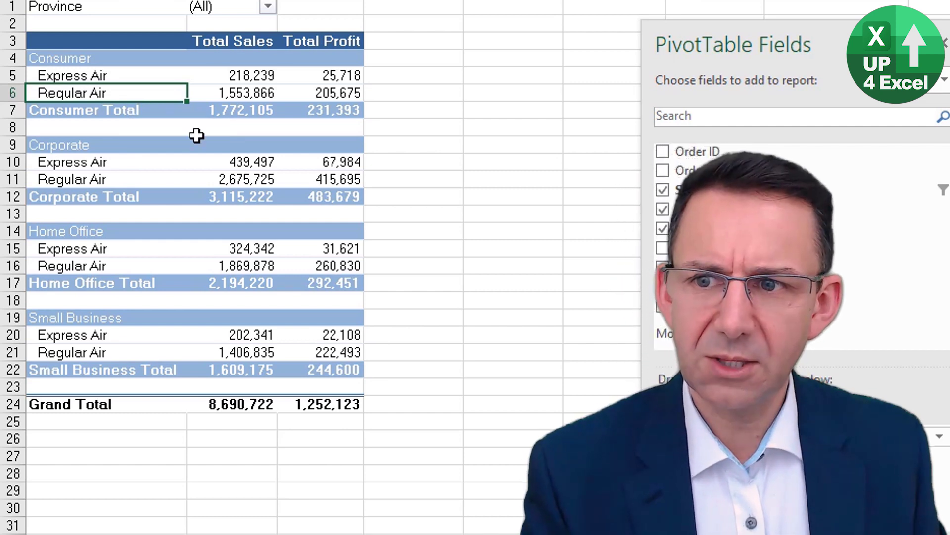
pyautogui.click(112, 76)
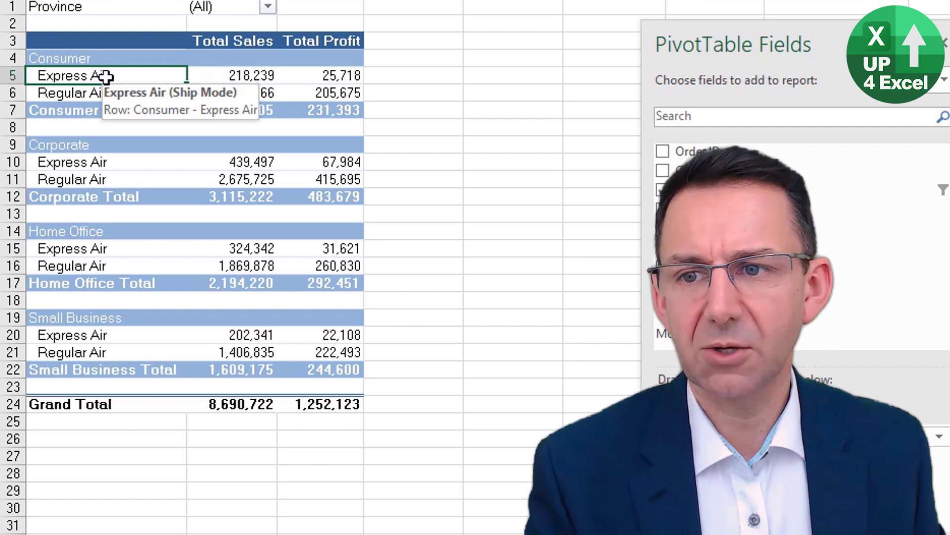
pyautogui.rightClick(105, 79)
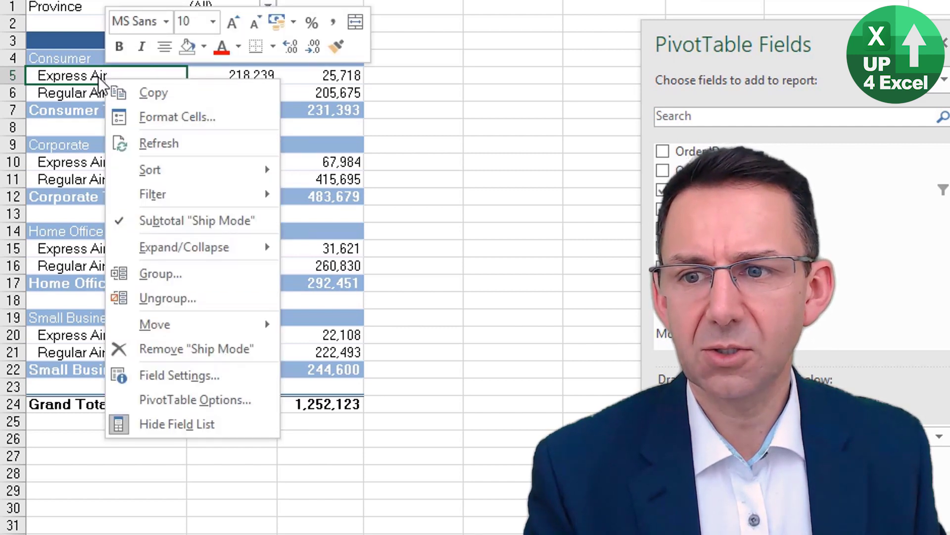
pyautogui.moveTo(260, 174)
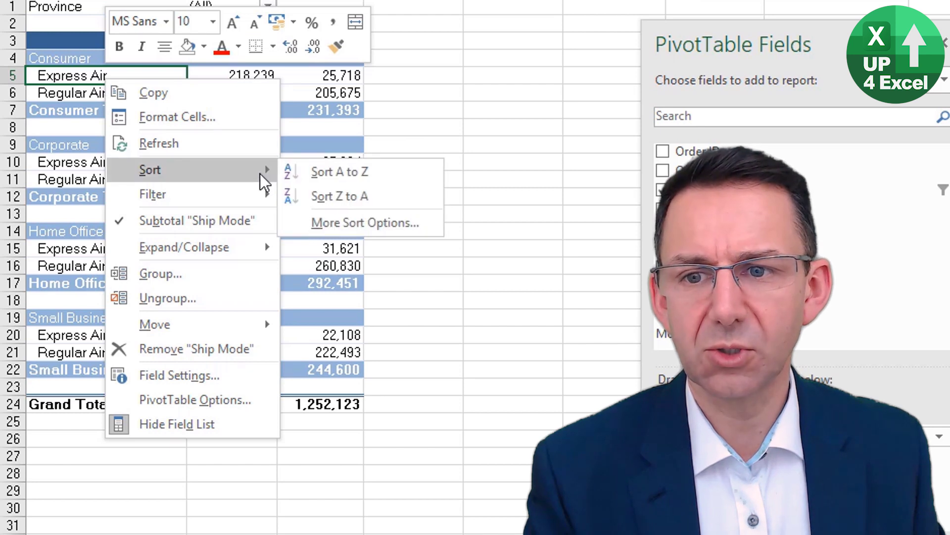
pyautogui.click(324, 196)
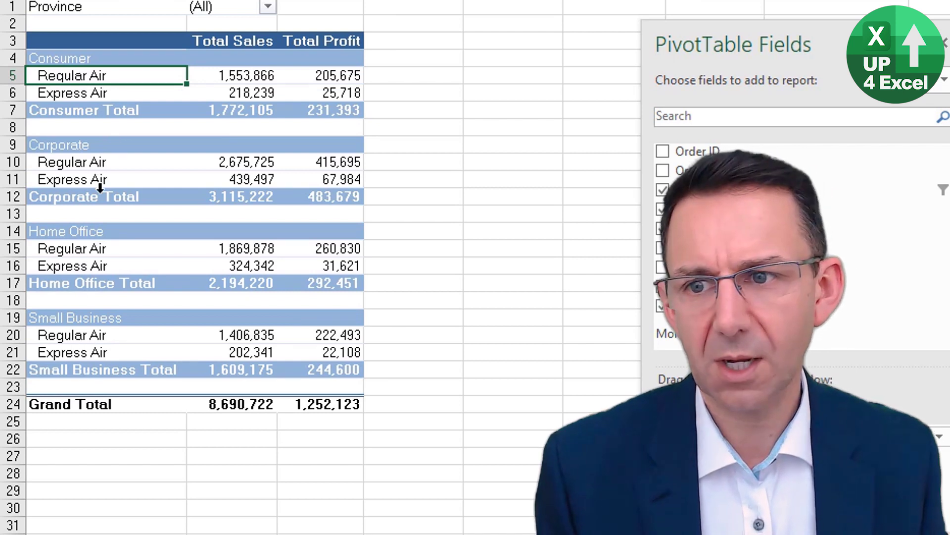
pyautogui.click(109, 92)
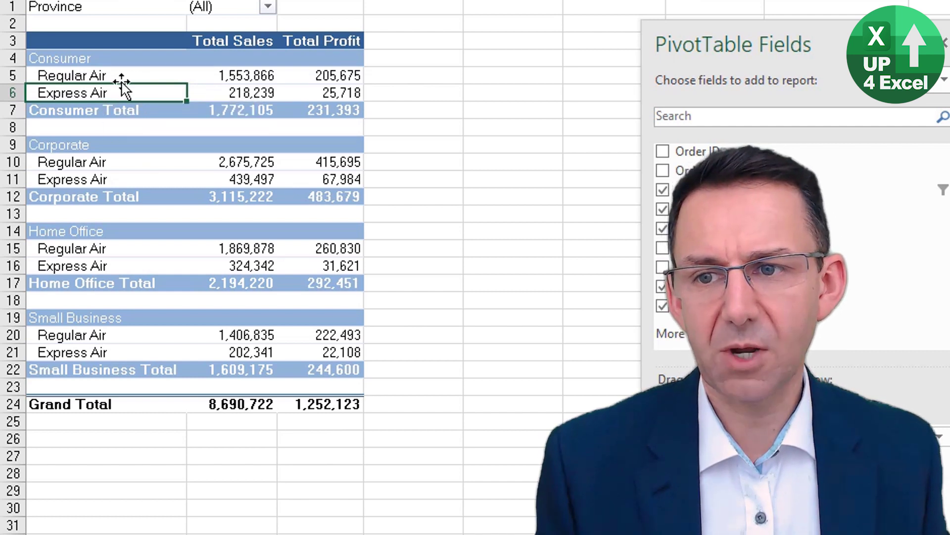
pyautogui.moveTo(122, 83)
pyautogui.mouseDown()
pyautogui.moveTo(123, 64)
pyautogui.moveTo(123, 97)
pyautogui.moveTo(124, 67)
pyautogui.mouseUp()
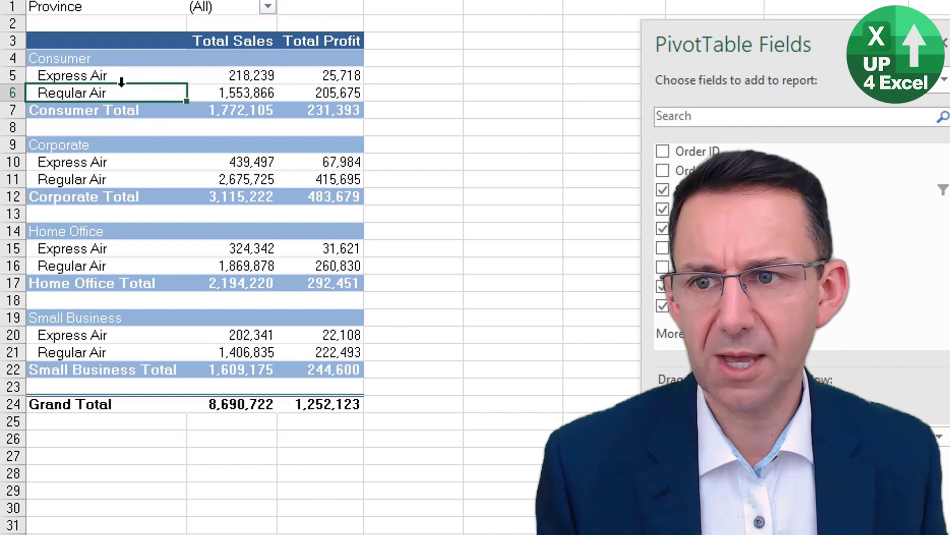
pyautogui.moveTo(123, 84); pyautogui.dragTo(122, 67)
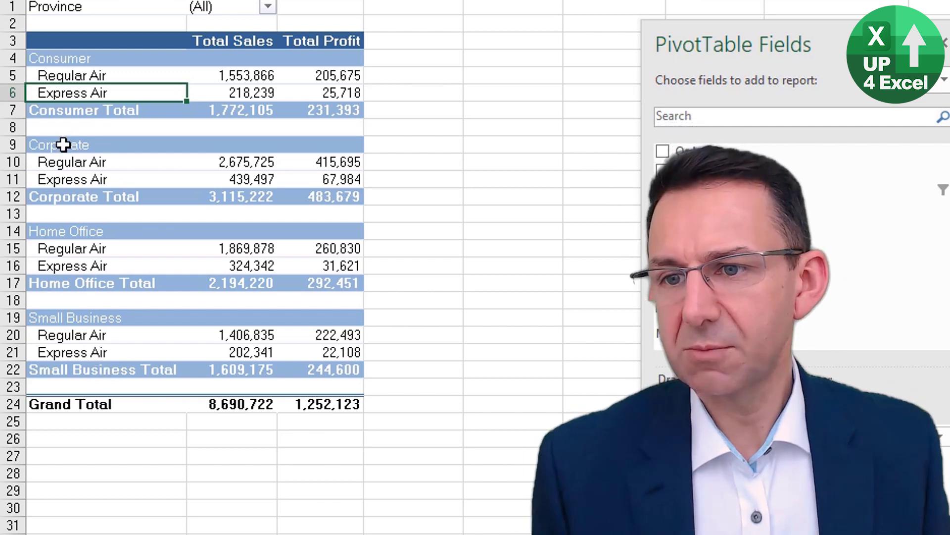
# Drag the Corporate segment label below the Home Office group.
pyautogui.click(63, 145)
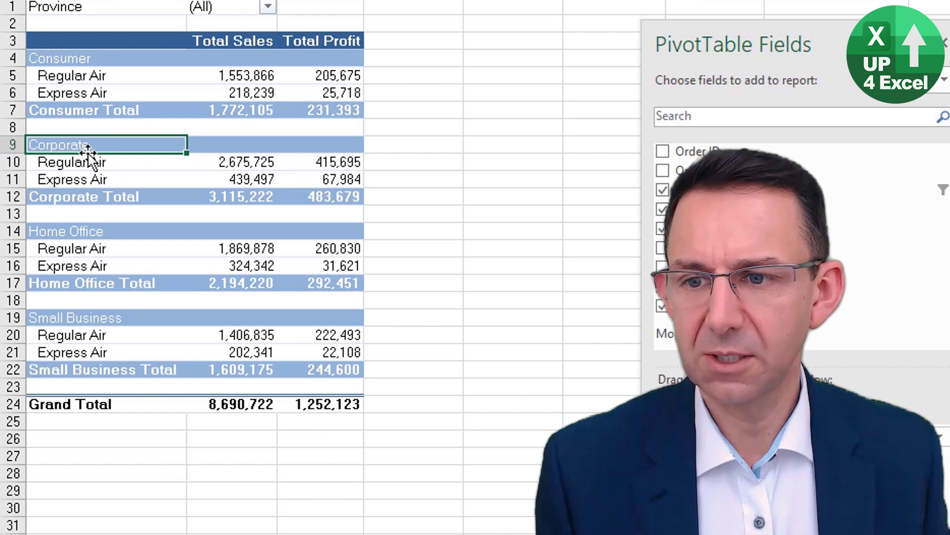
pyautogui.moveTo(88, 153); pyautogui.dragTo(90, 305)
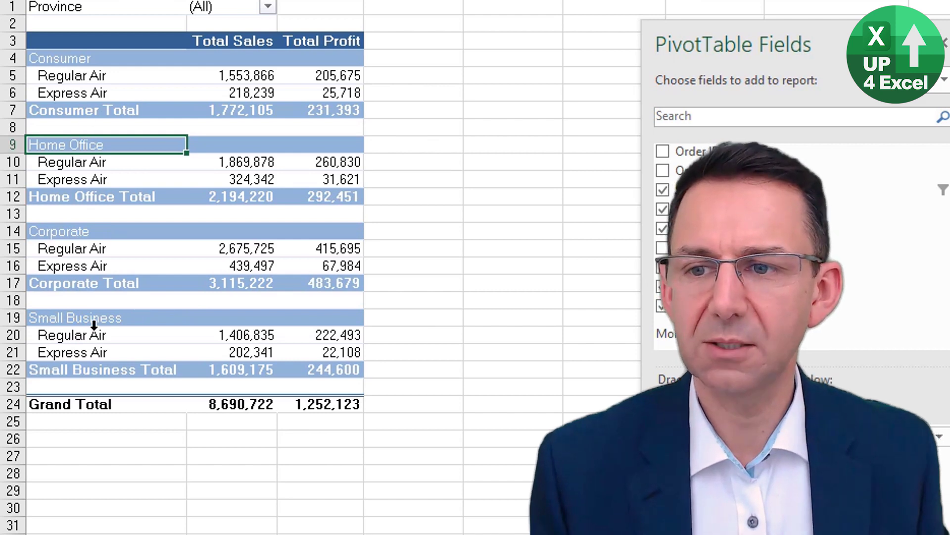
pyautogui.click(131, 60)
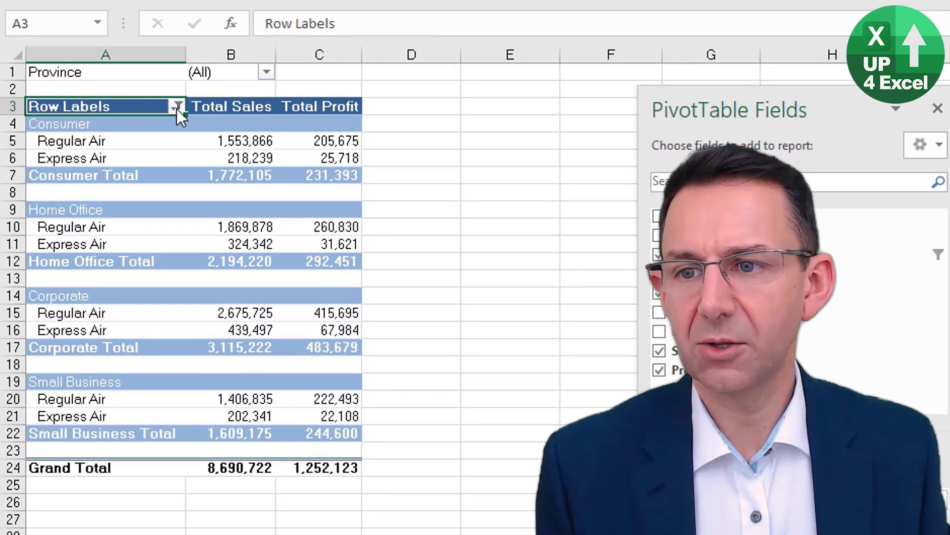
# Uncheck Home Office and Consumer in the segment filter, leaving Corporate and Small Business.
pyautogui.click(176, 108)
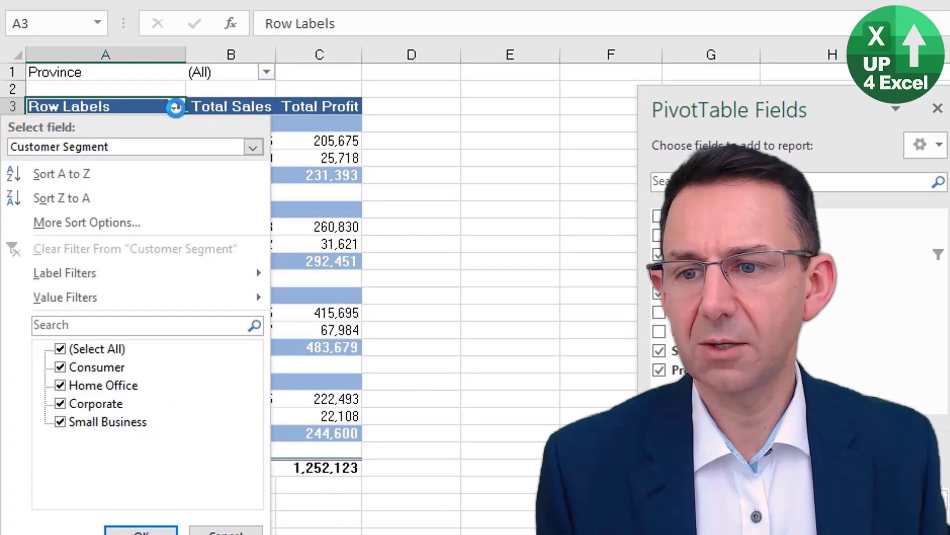
pyautogui.click(61, 385)
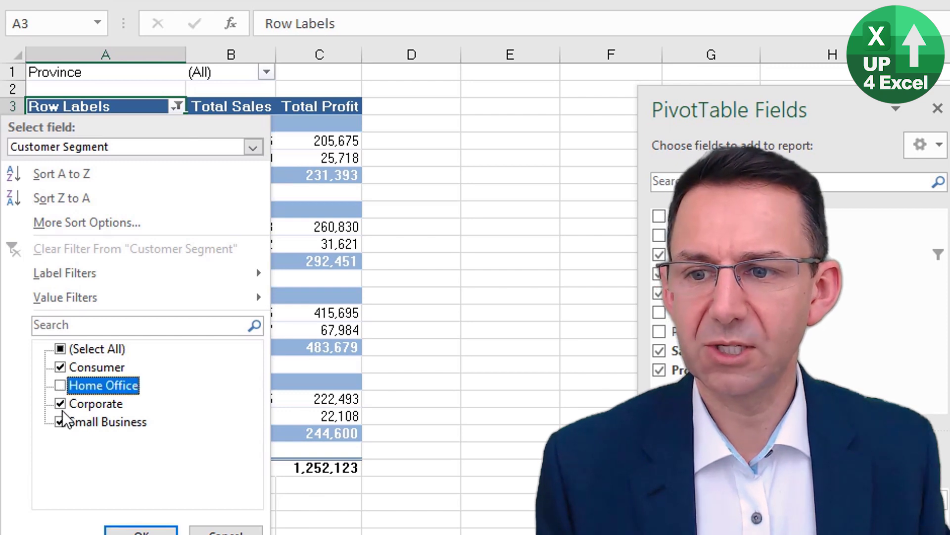
pyautogui.click(61, 367)
pyautogui.click(146, 530)
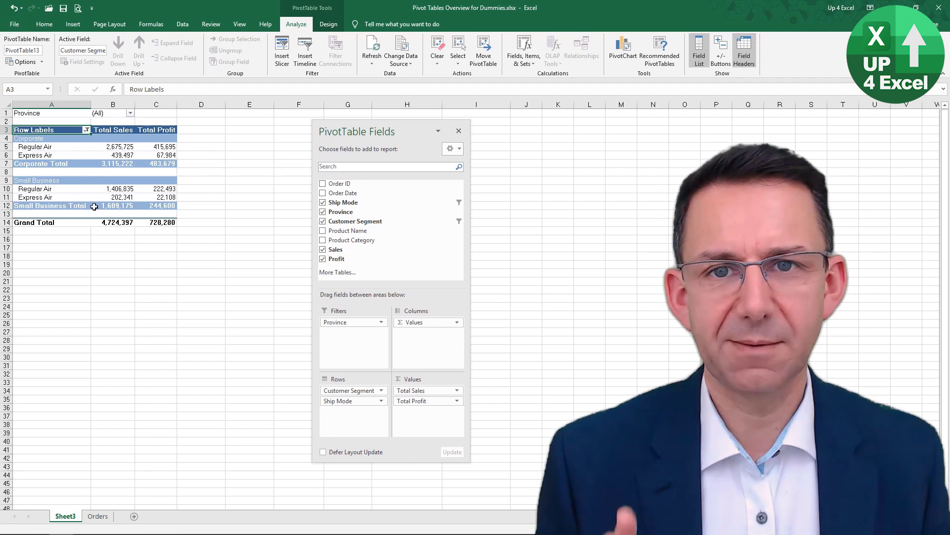
# Reselect all customer segments and clear the Ship Mode filter to restore Delivery Truck rows.
pyautogui.moveTo(94, 206)
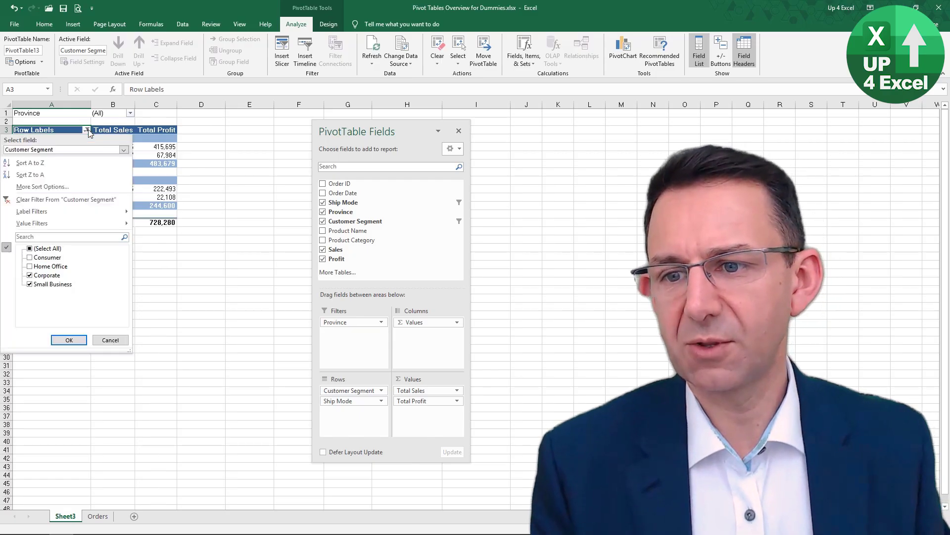
pyautogui.click(29, 249)
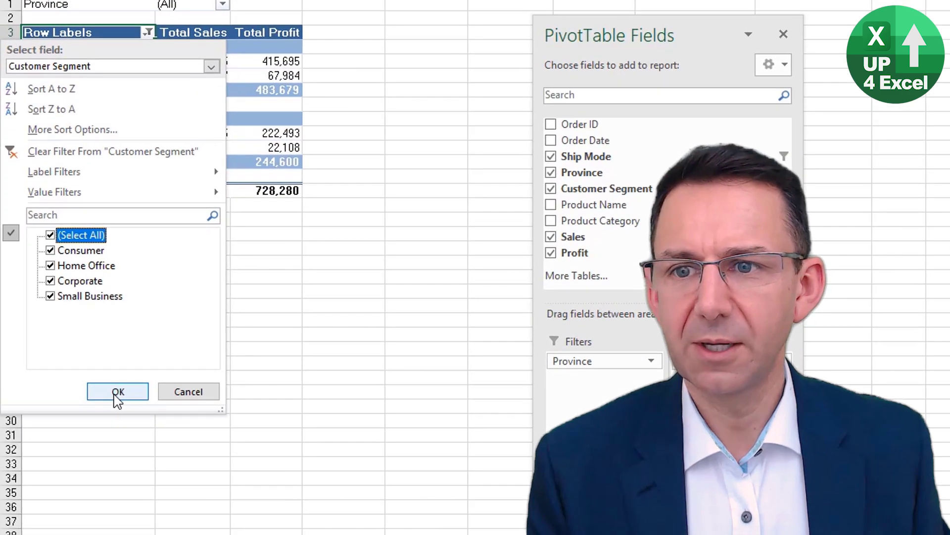
pyautogui.click(118, 392)
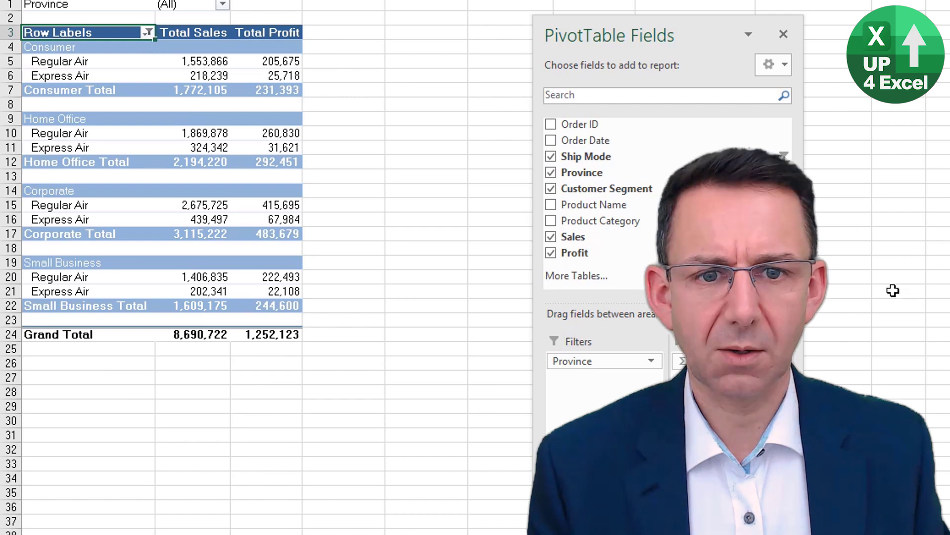
pyautogui.click(783, 157)
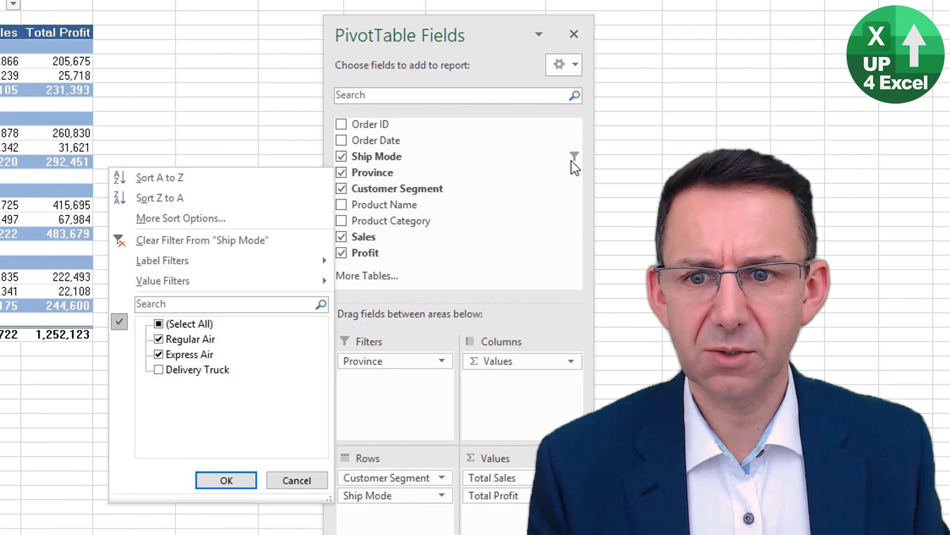
pyautogui.click(201, 241)
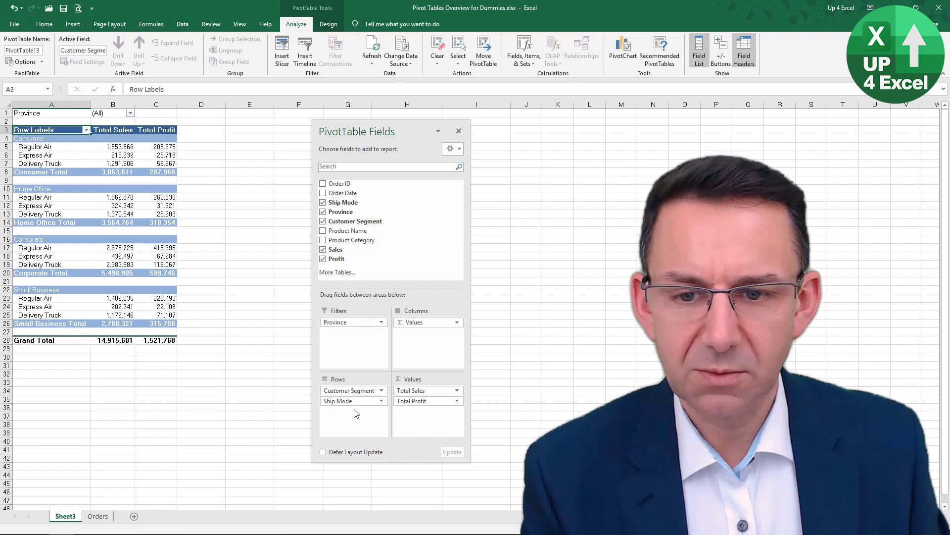
# Remove Ship Mode and Customer Segment from Rows and move Province from Filters into Rows.
pyautogui.moveTo(354, 404); pyautogui.dragTo(426, 232)
pyautogui.moveTo(333, 211); pyautogui.dragTo(364, 406)
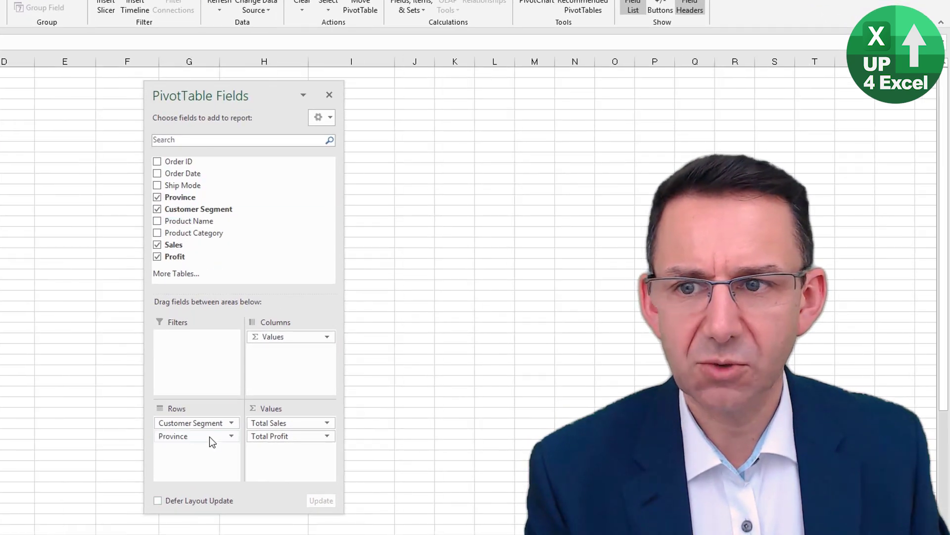
pyautogui.moveTo(198, 423); pyautogui.dragTo(263, 189)
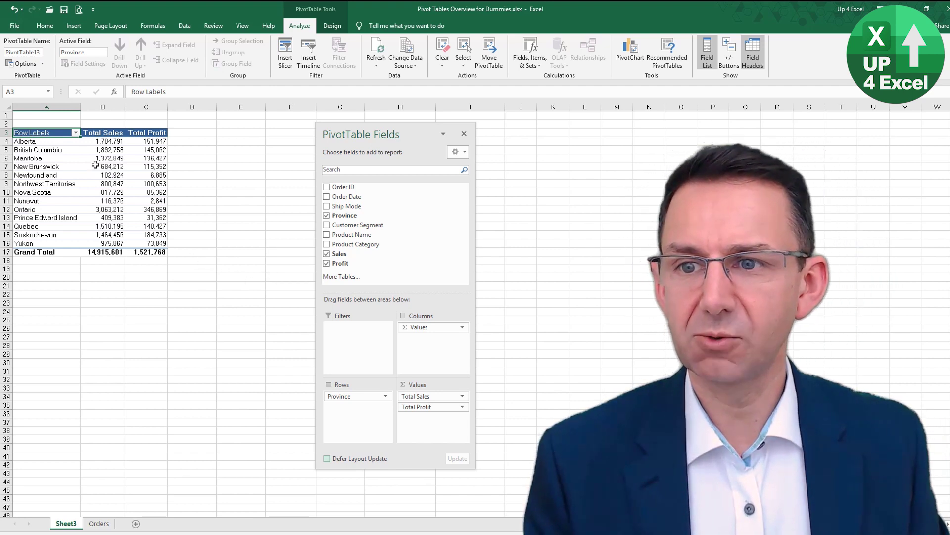
# Filter provinces to Bottom 2 Items by Total Profit, leaving Newfoundland and Nunavut (9,726 profit).
pyautogui.rightClick(53, 149)
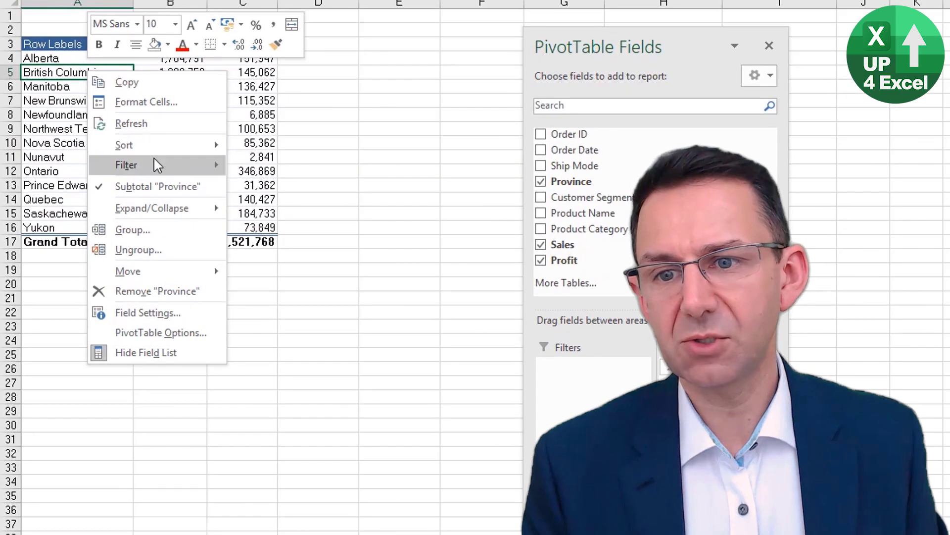
pyautogui.moveTo(156, 169)
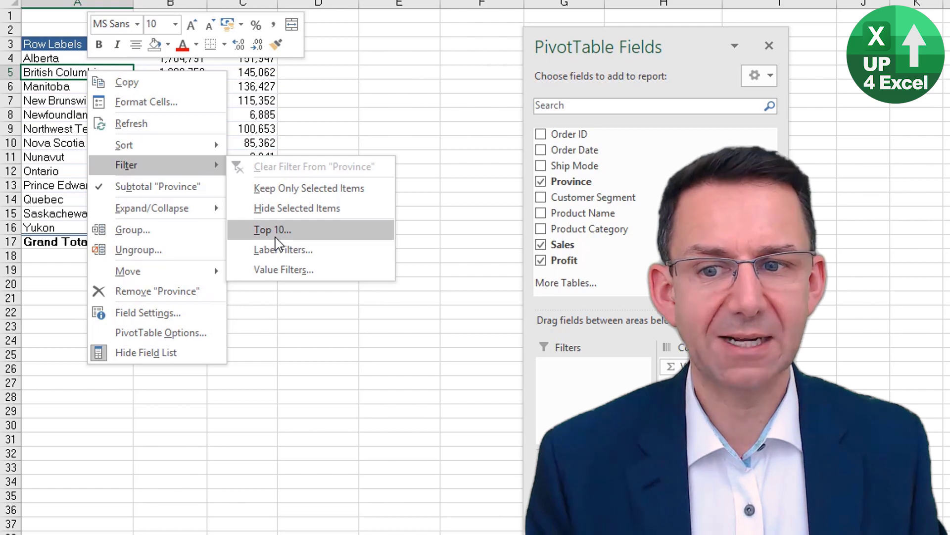
pyautogui.click(309, 236)
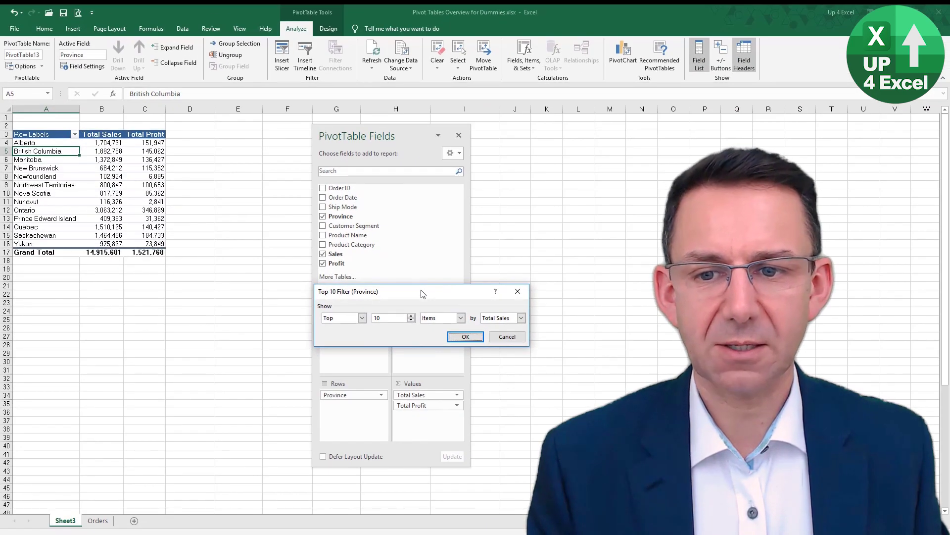
pyautogui.moveTo(422, 293); pyautogui.dragTo(157, 281)
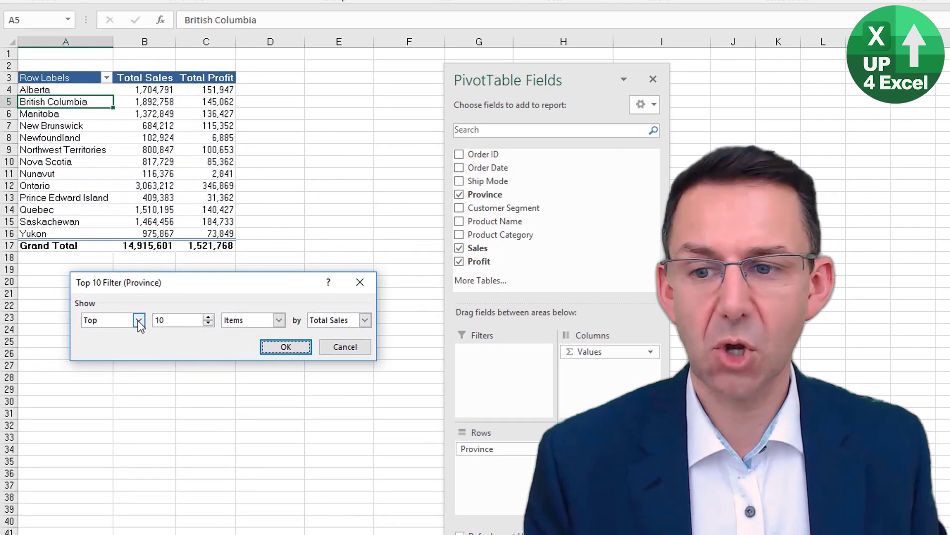
pyautogui.click(139, 320)
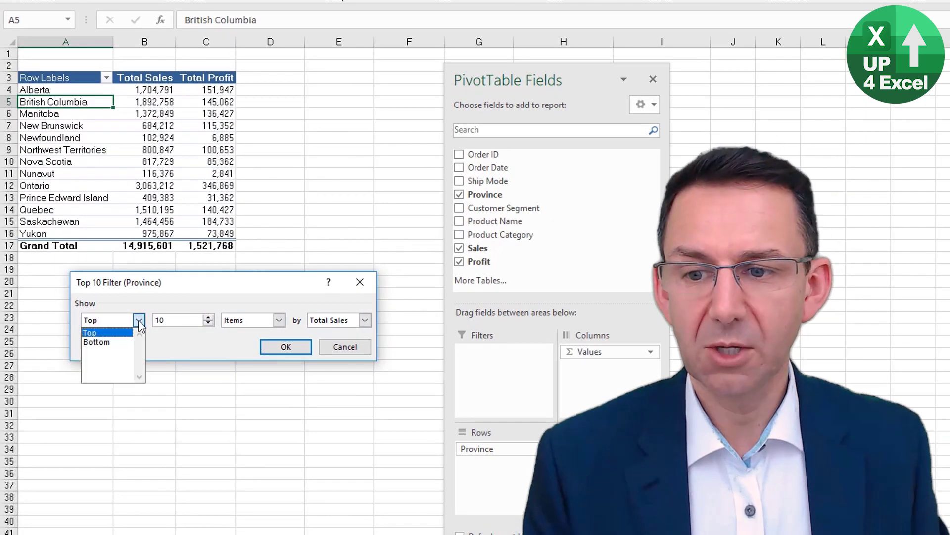
pyautogui.click(116, 342)
pyautogui.click(208, 322)
pyautogui.click(208, 317)
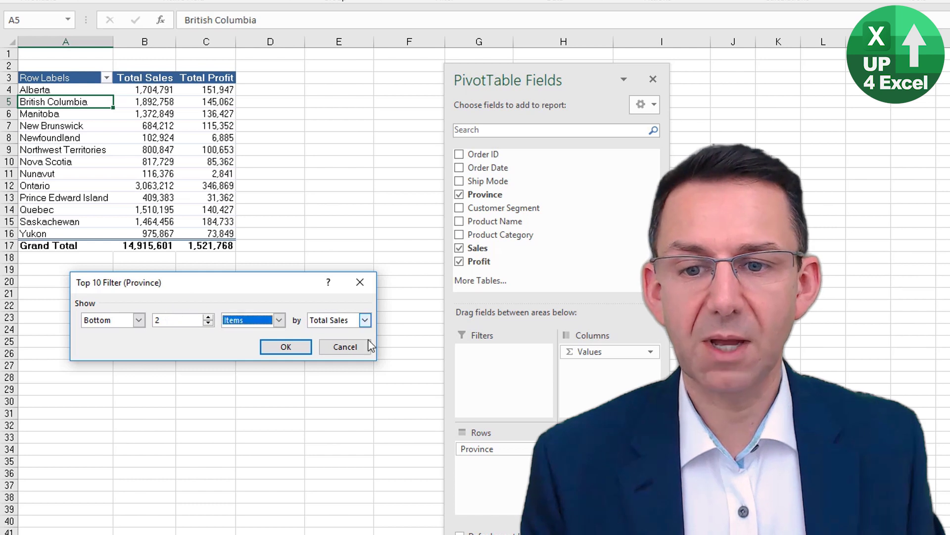
pyautogui.click(364, 320)
pyautogui.click(333, 342)
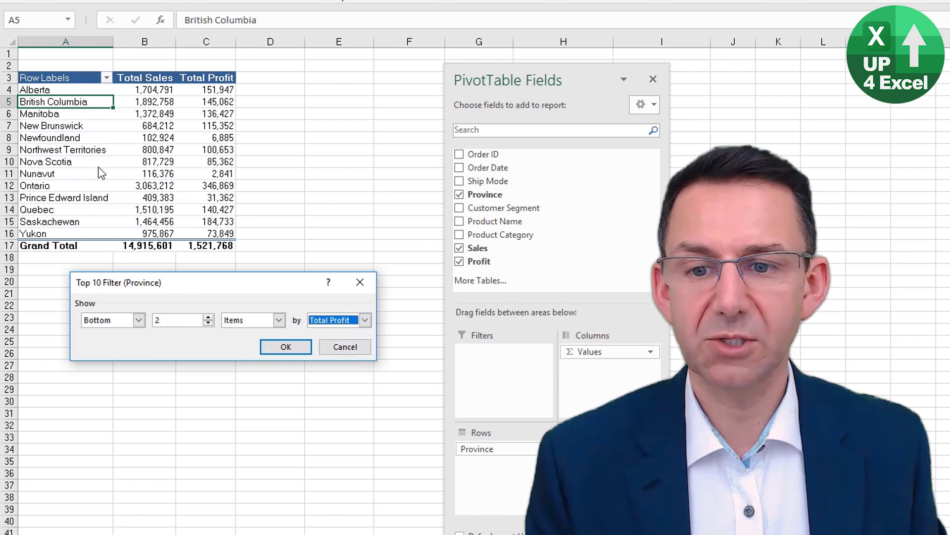
pyautogui.click(286, 347)
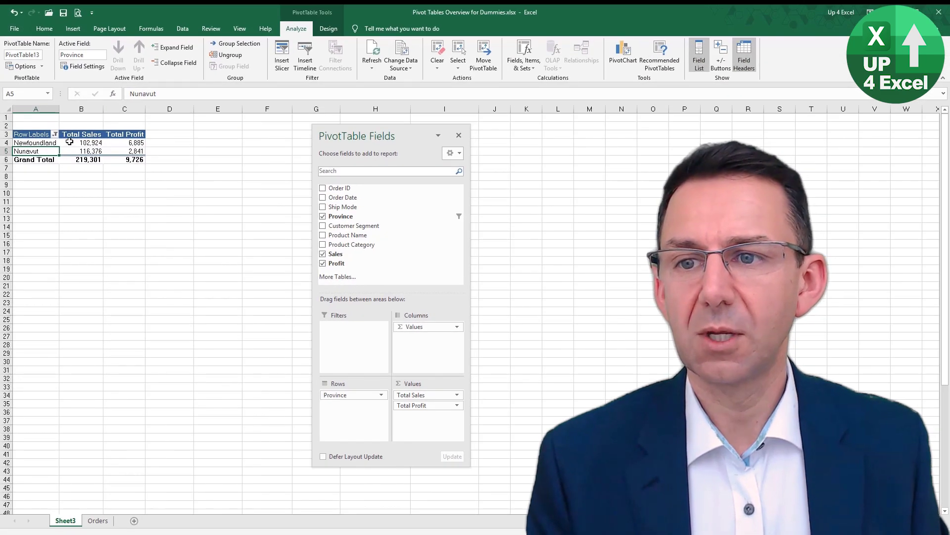
# Clear the province value filter so all 13 provinces show again, totalling 14,915,601 sales.
pyautogui.click(55, 134)
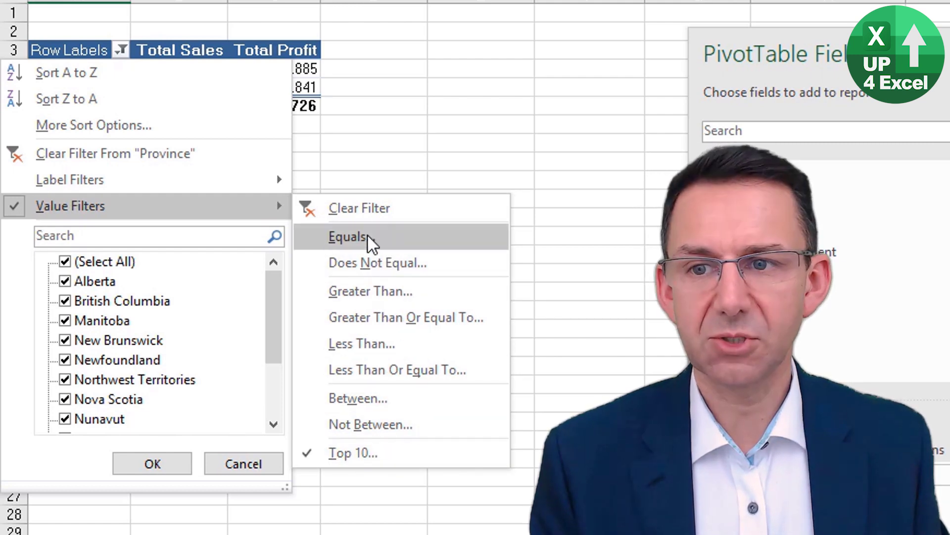
pyautogui.click(368, 207)
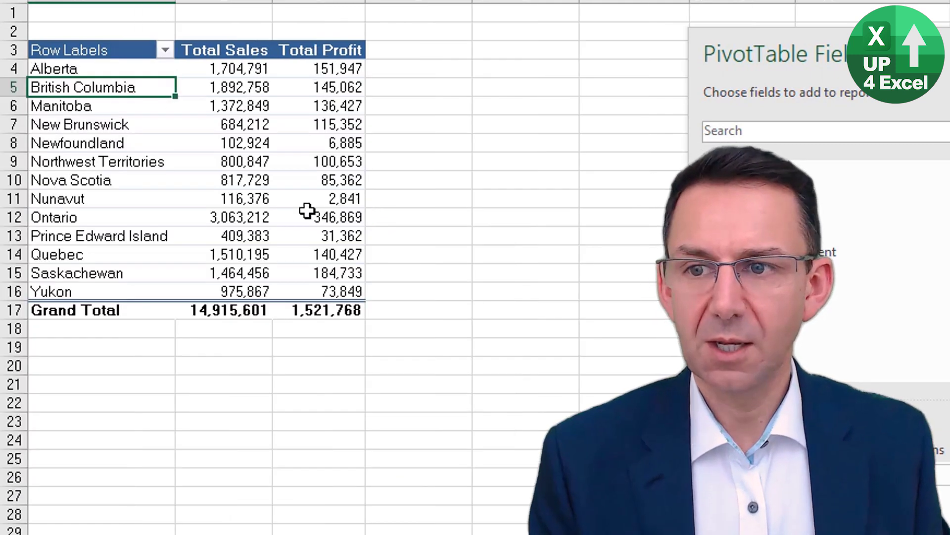
# Apply a Top 10 value filter showing the top 5 province items by Total Sales.
pyautogui.rightClick(128, 86)
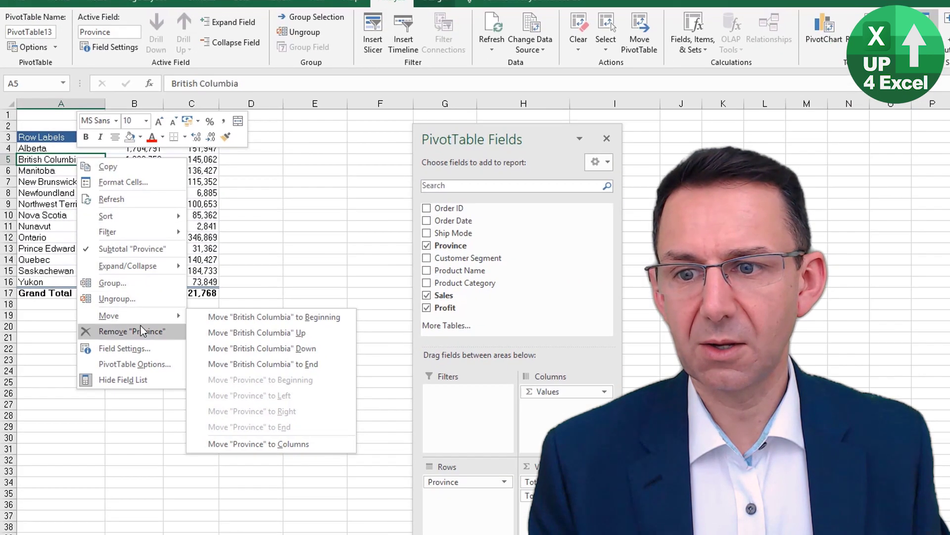
pyautogui.moveTo(128, 217)
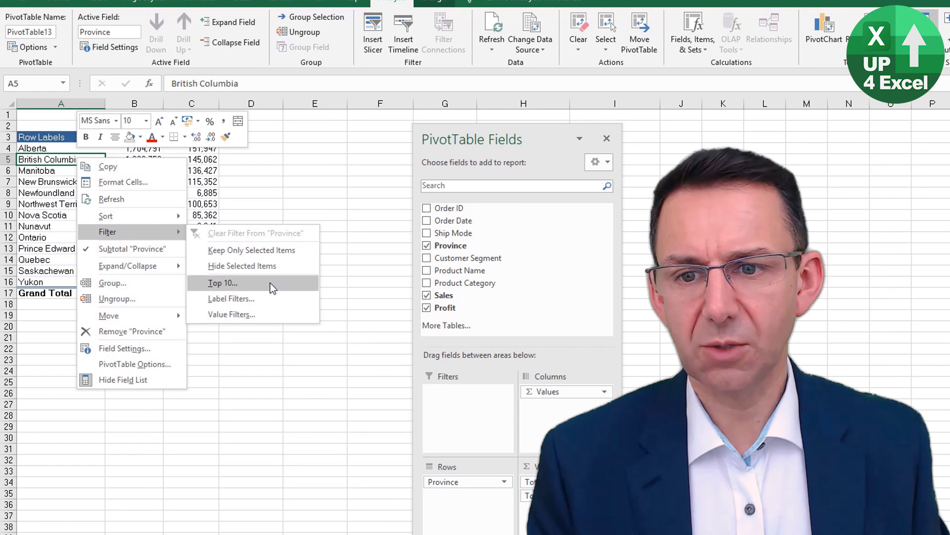
pyautogui.click(270, 284)
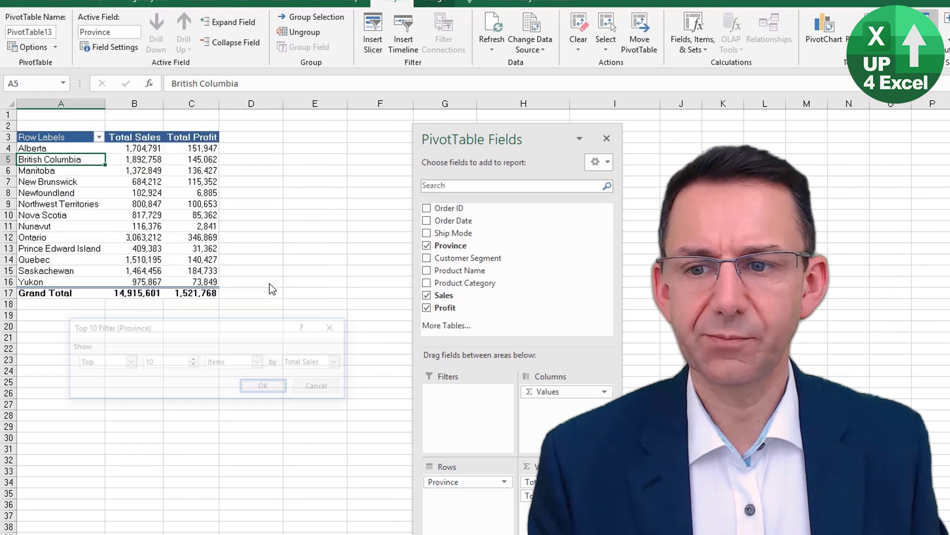
pyautogui.click(194, 360)
pyautogui.click(194, 365)
pyautogui.click(194, 365)
pyautogui.click(194, 365)
pyautogui.click(194, 365)
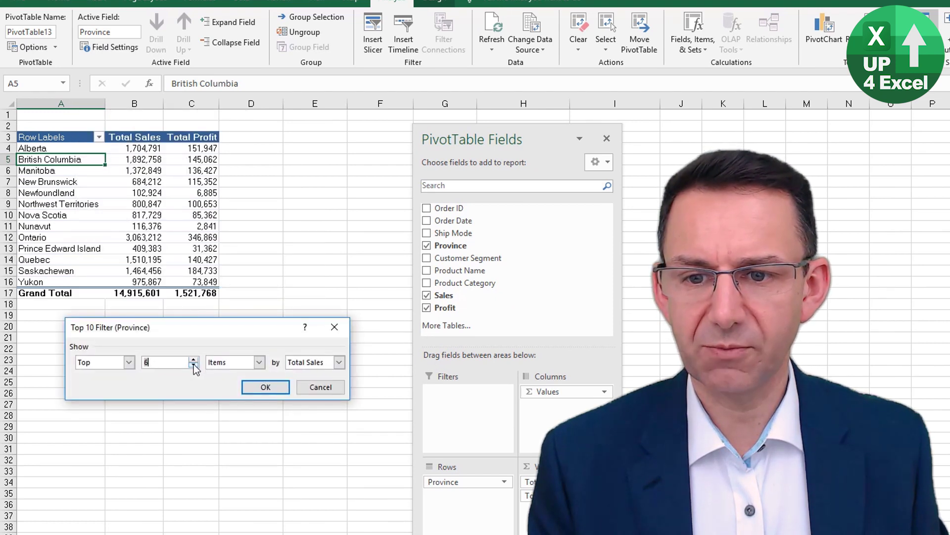
pyautogui.click(194, 365)
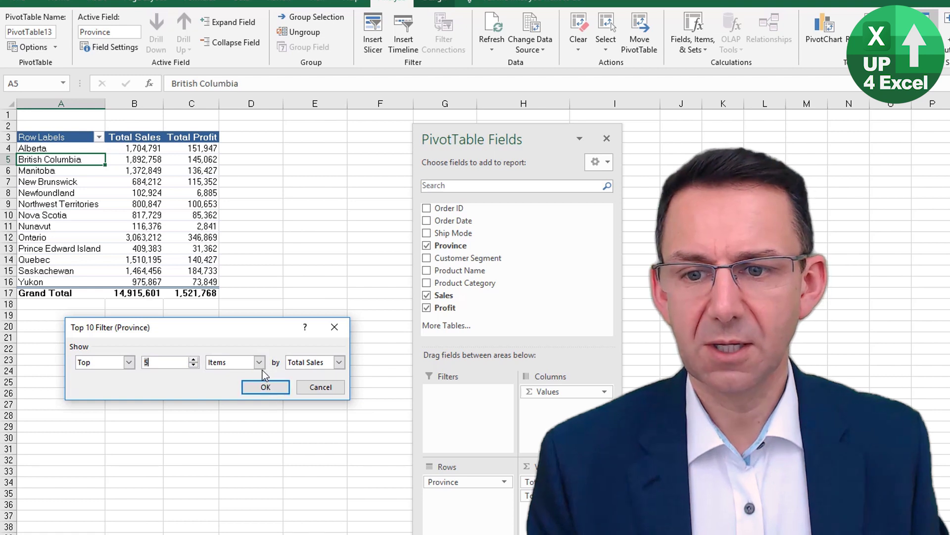
pyautogui.click(259, 363)
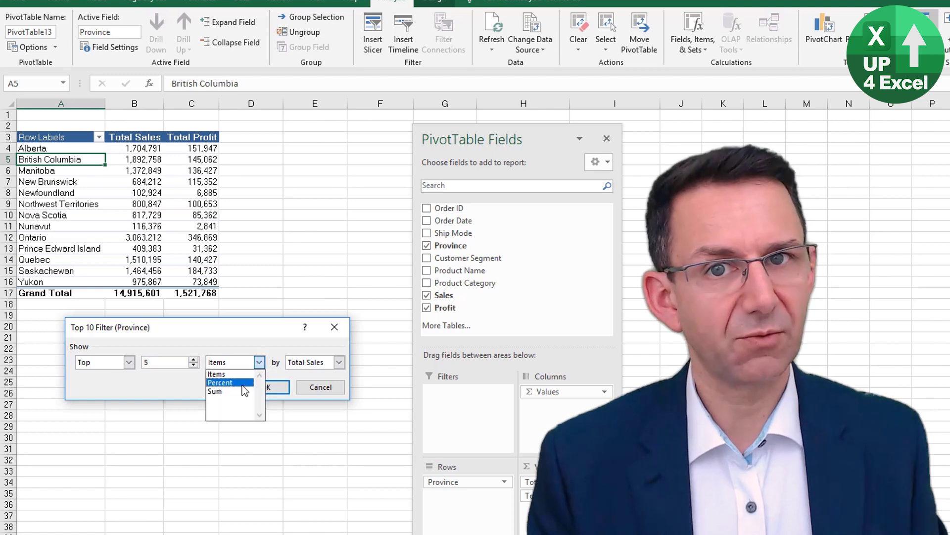
pyautogui.click(274, 394)
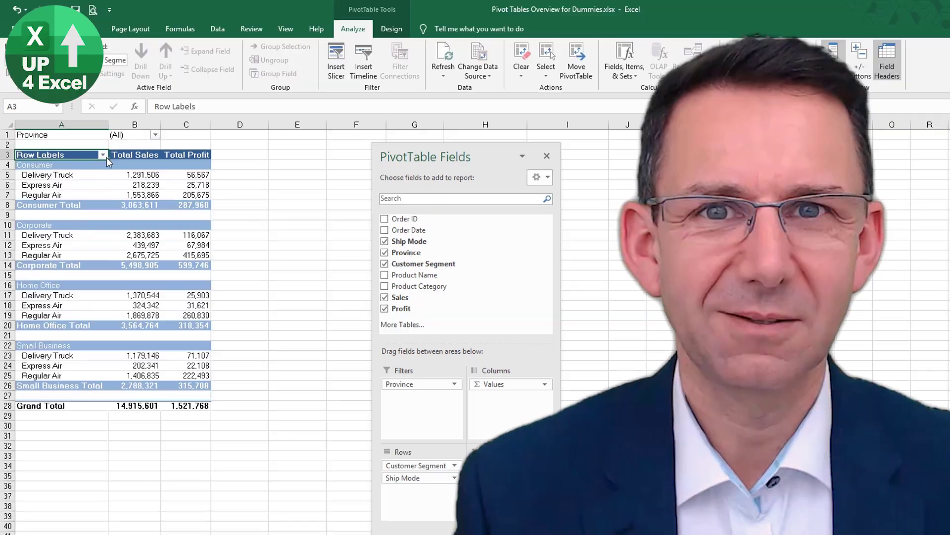
# Leave the Customer Segment filter unchanged and show the Ship Mode filter list from Express Air under Consumer.
pyautogui.click(103, 156)
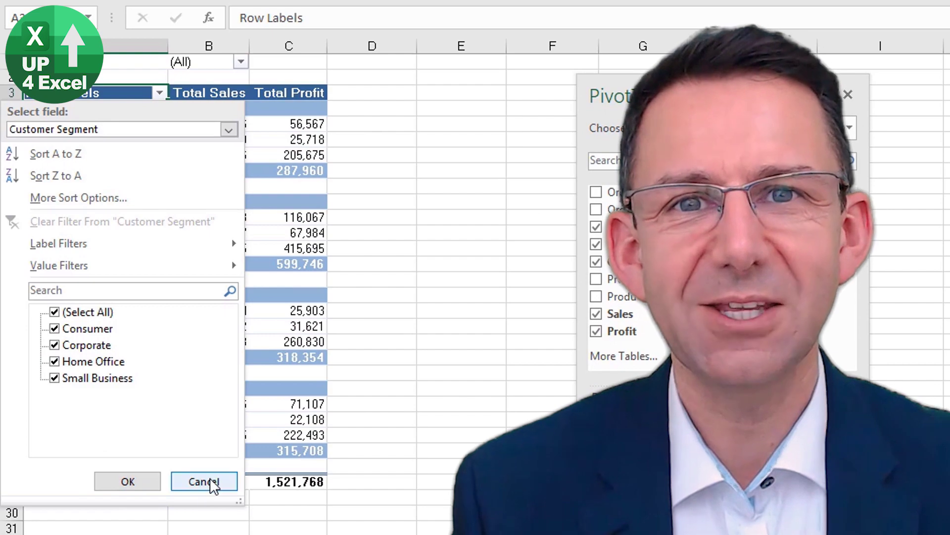
pyautogui.click(213, 481)
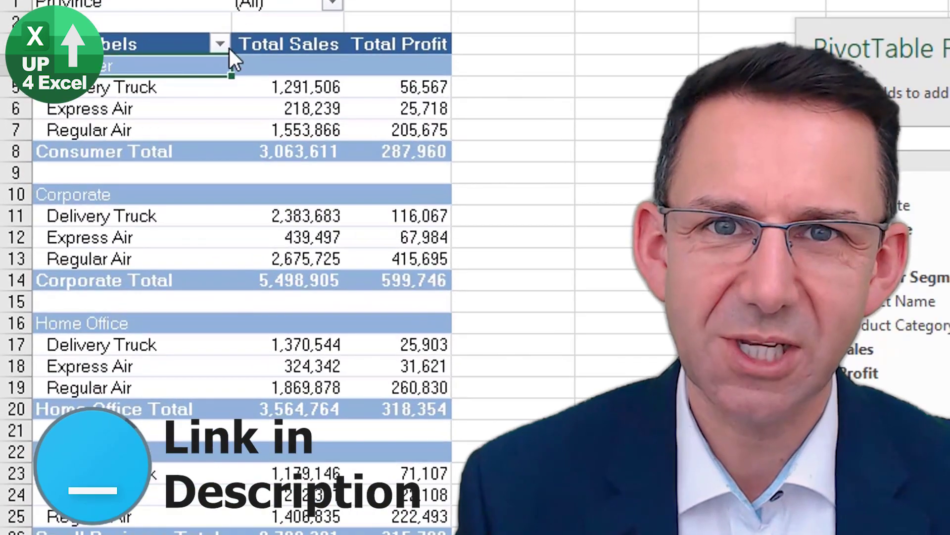
pyautogui.click(159, 93)
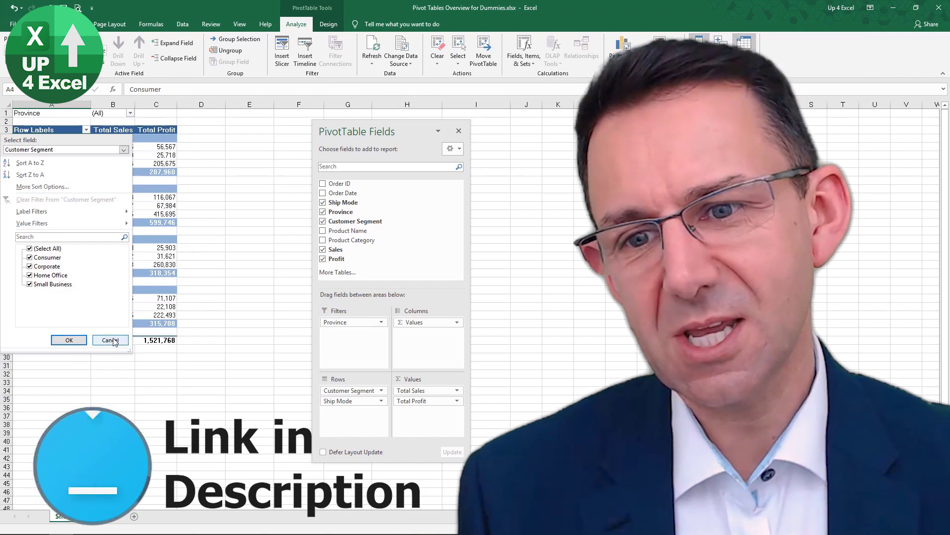
pyautogui.click(110, 340)
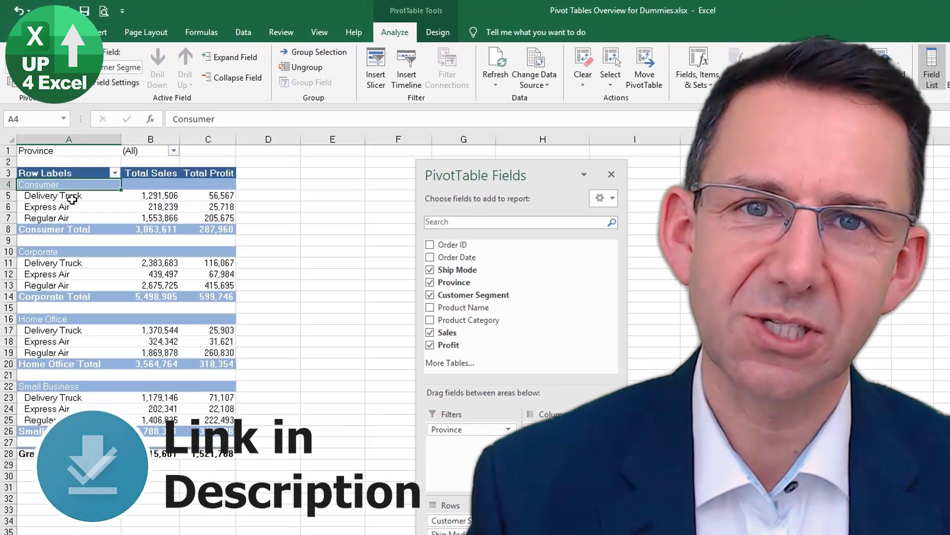
pyautogui.click(45, 155)
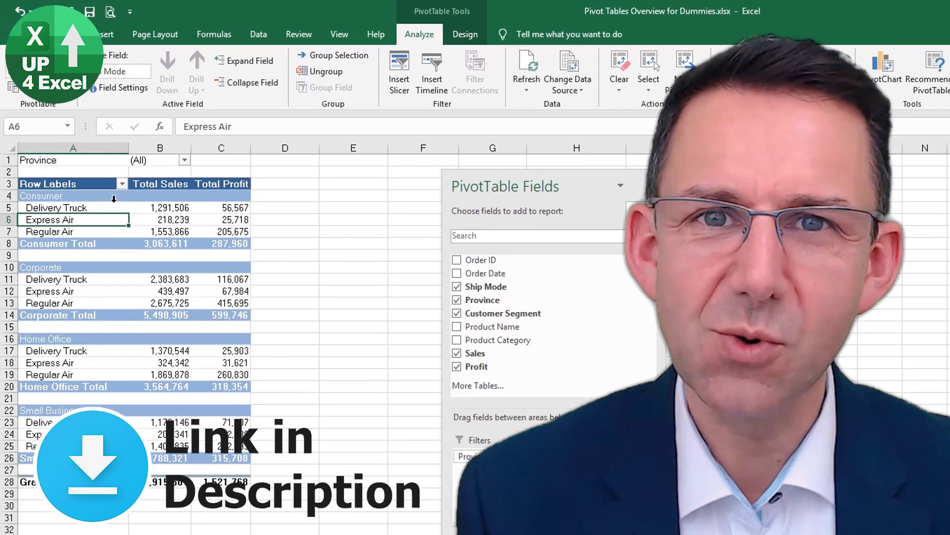
pyautogui.click(121, 184)
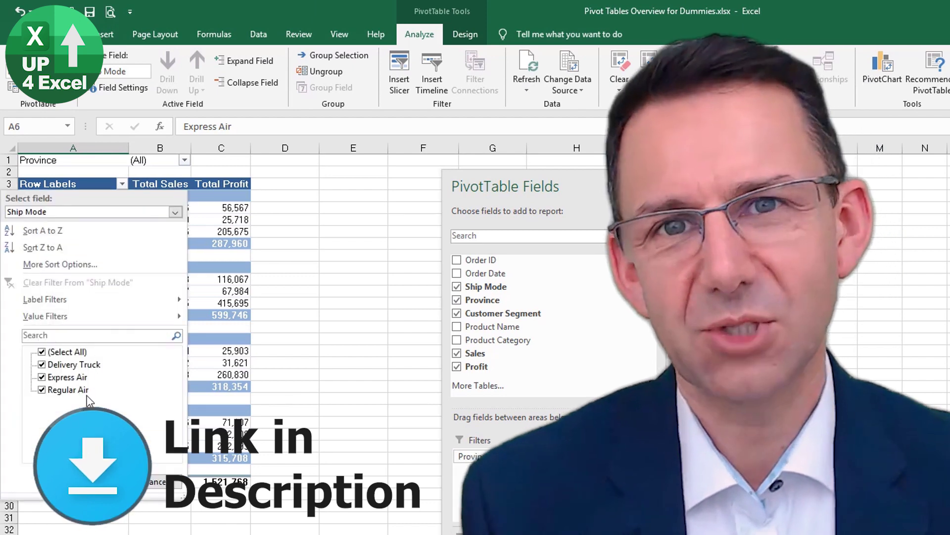